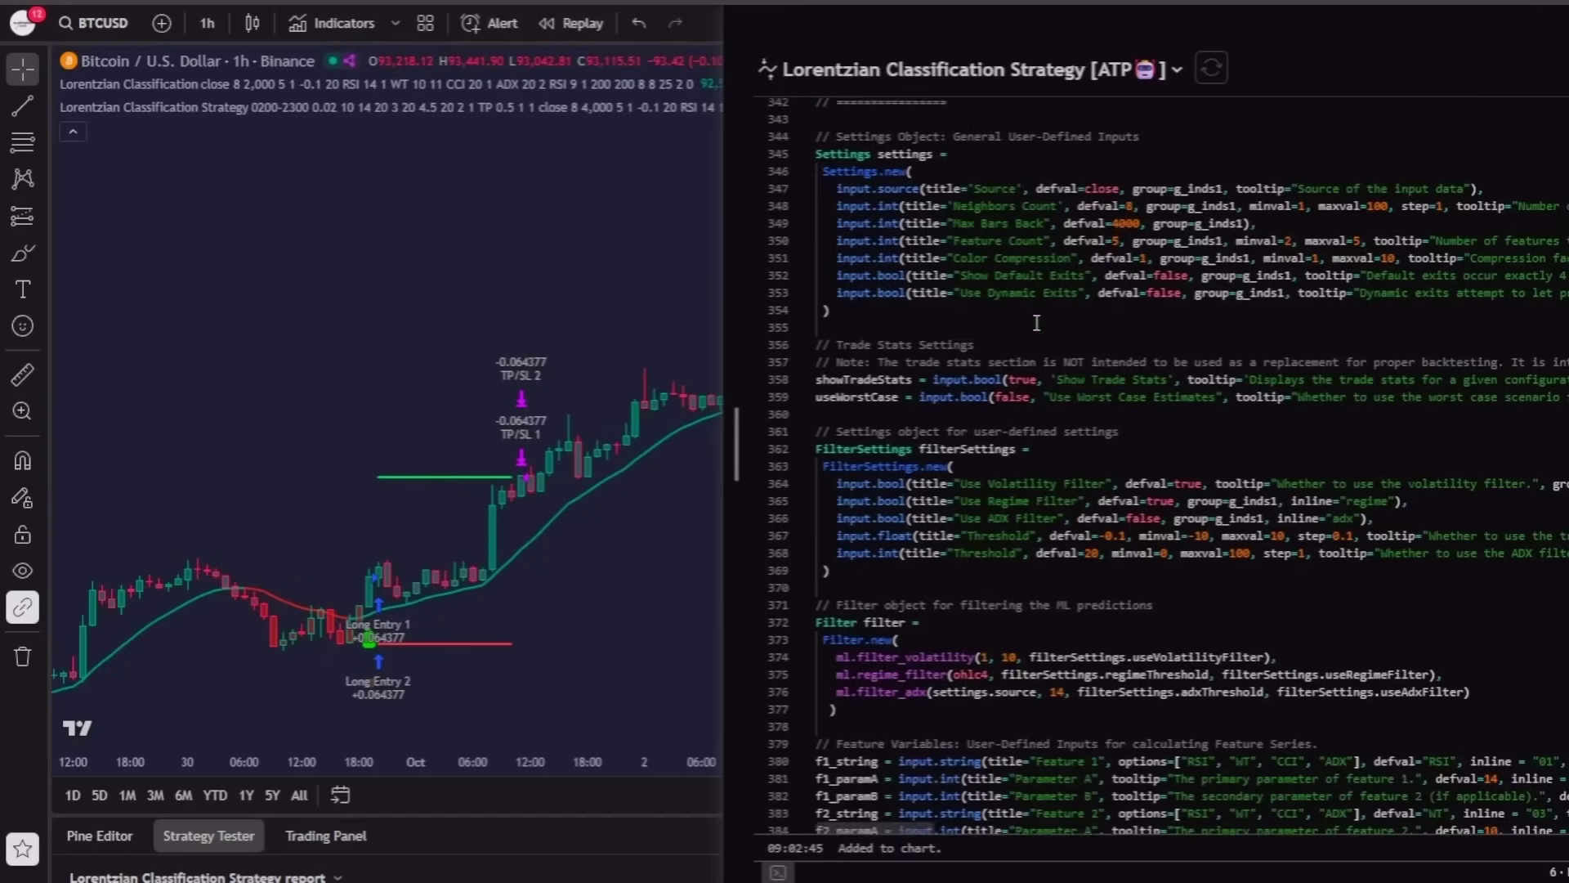
pyautogui.scroll(-7, 1036, 321)
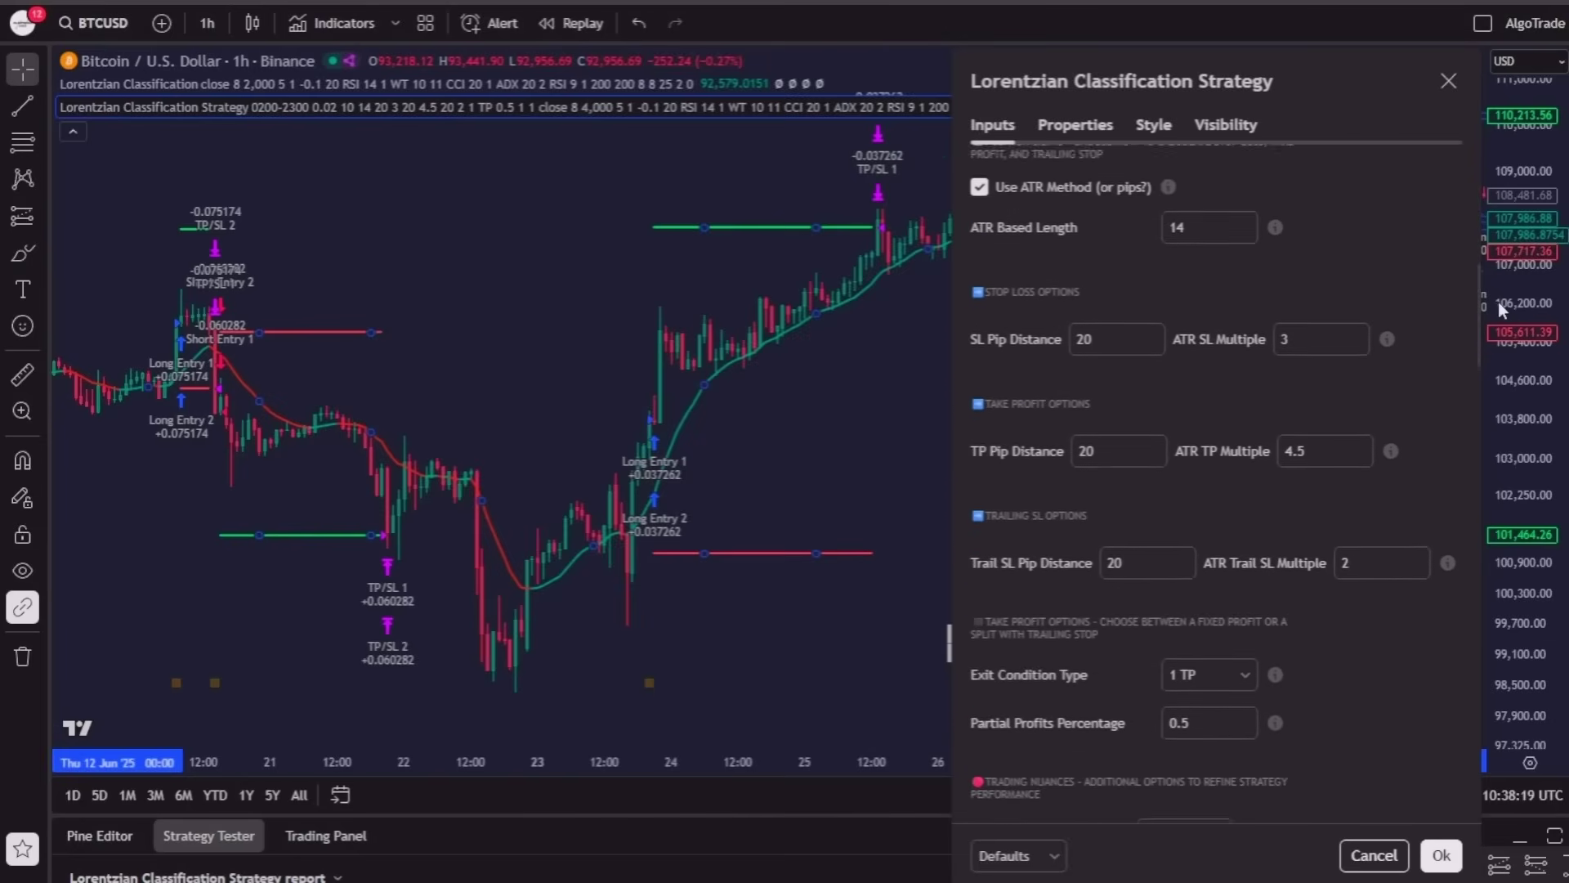
pyautogui.moveTo(1498, 302); pyautogui.dragTo(1509, 497)
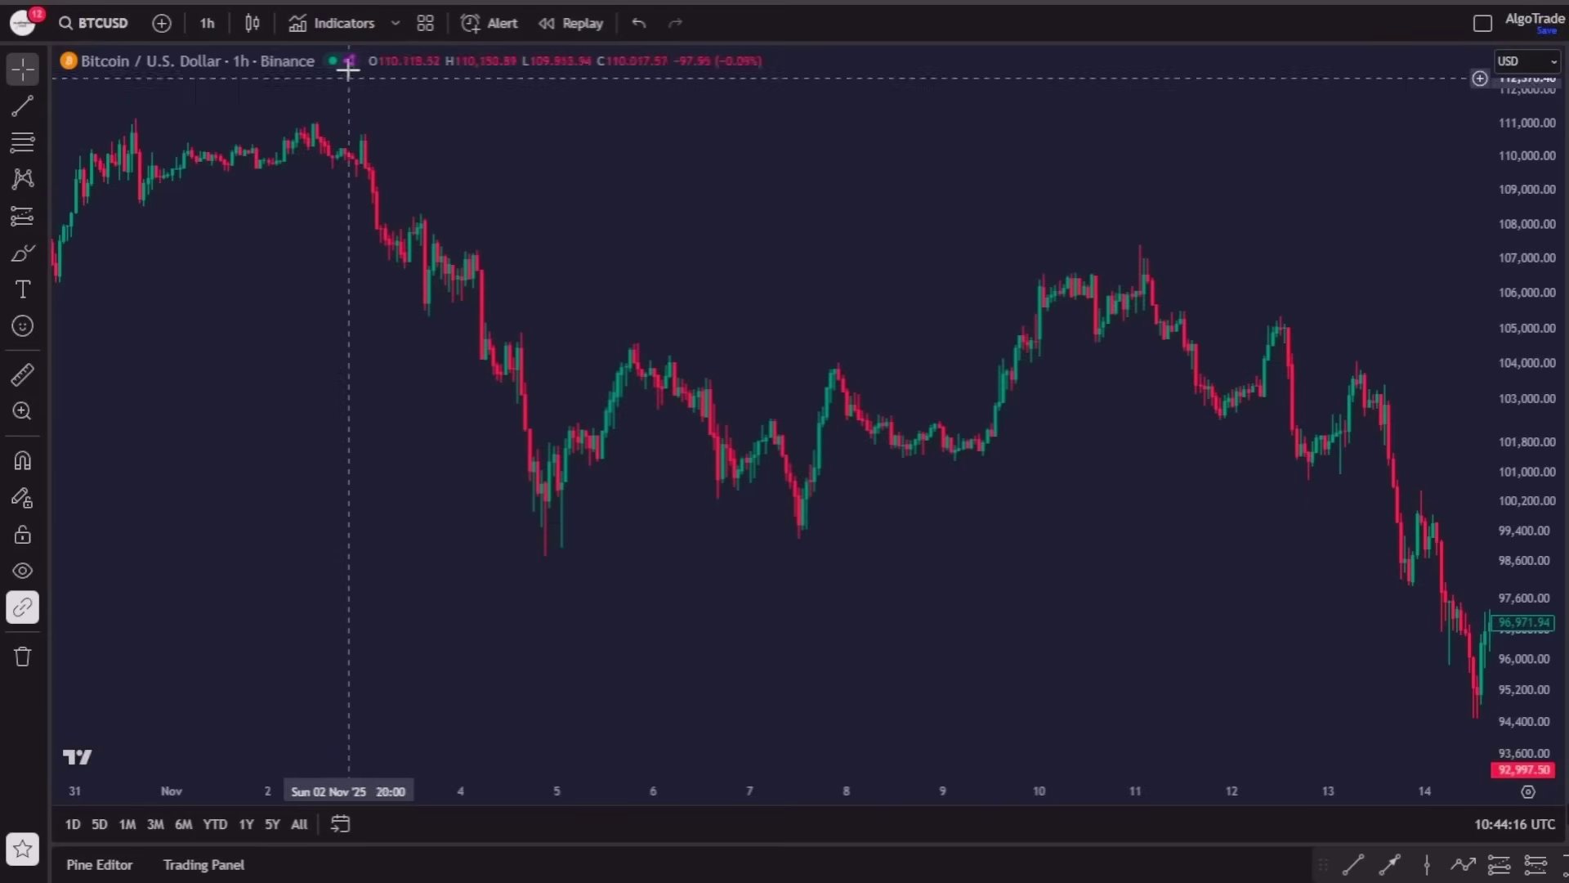
# Step: Add the Machine Learning: Lorentzian Classification indicator to the Bitcoin chart and pan to the latest candles
pyautogui.click(337, 28)
pyautogui.write('machine')
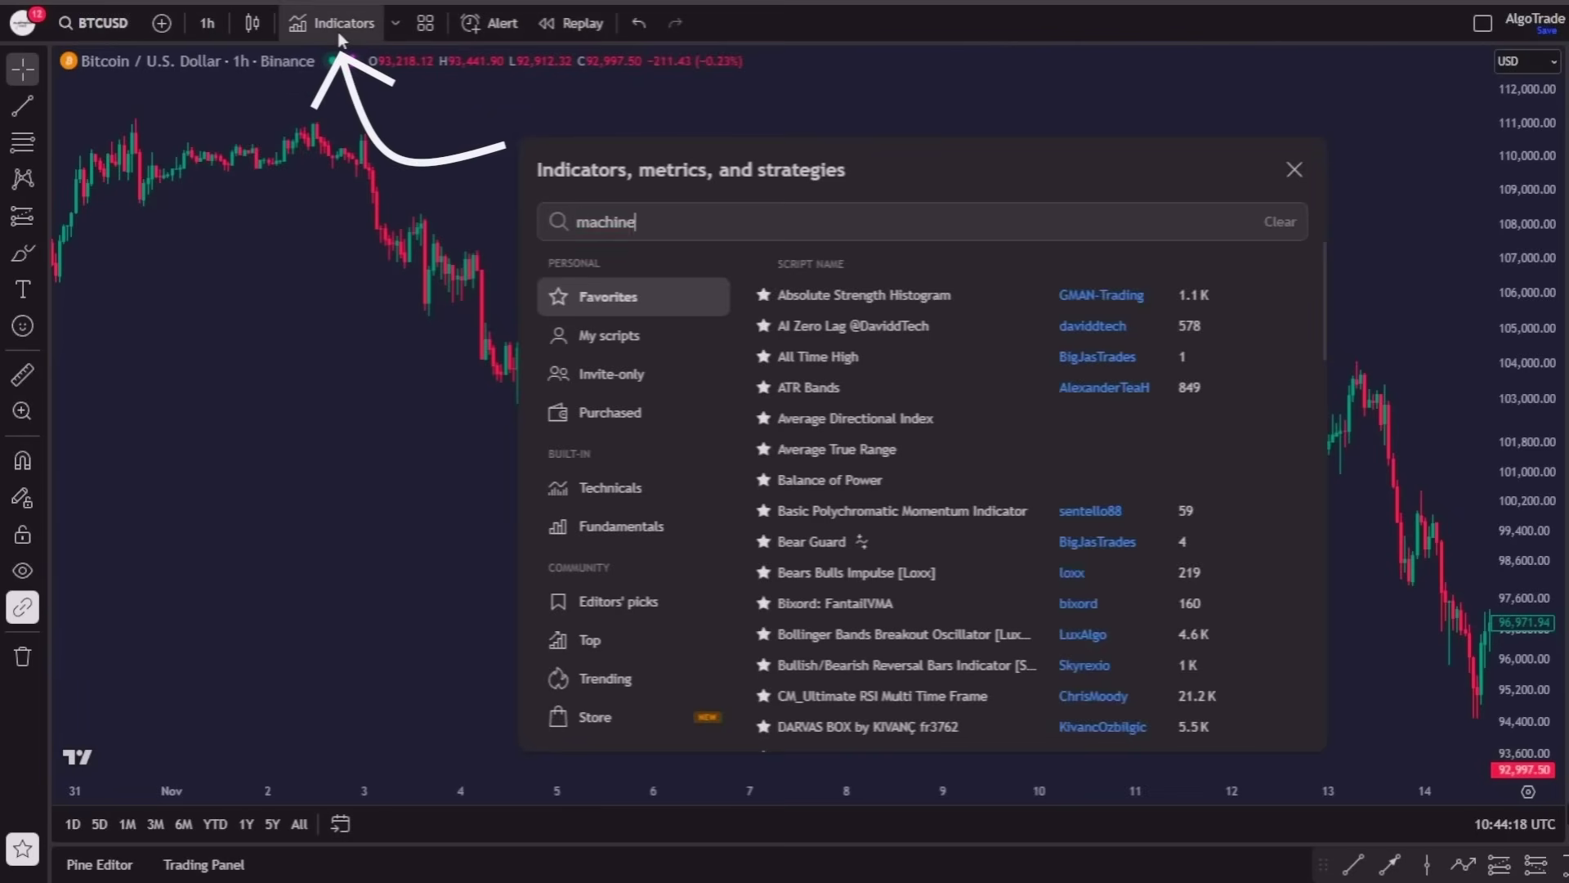
pyautogui.write(' learning lorent')
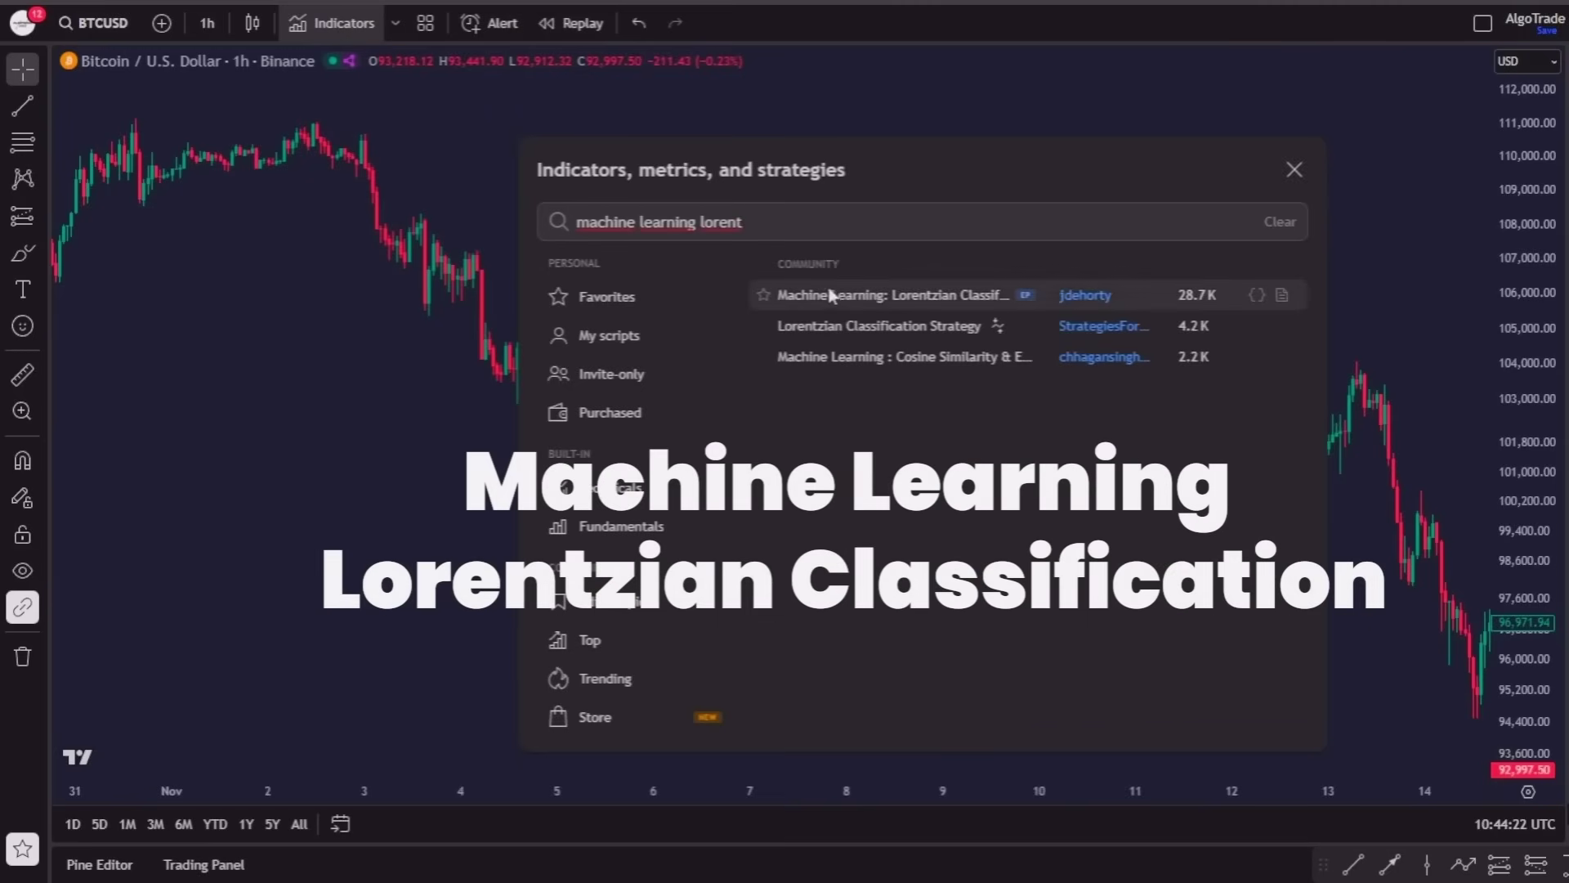
pyautogui.click(965, 299)
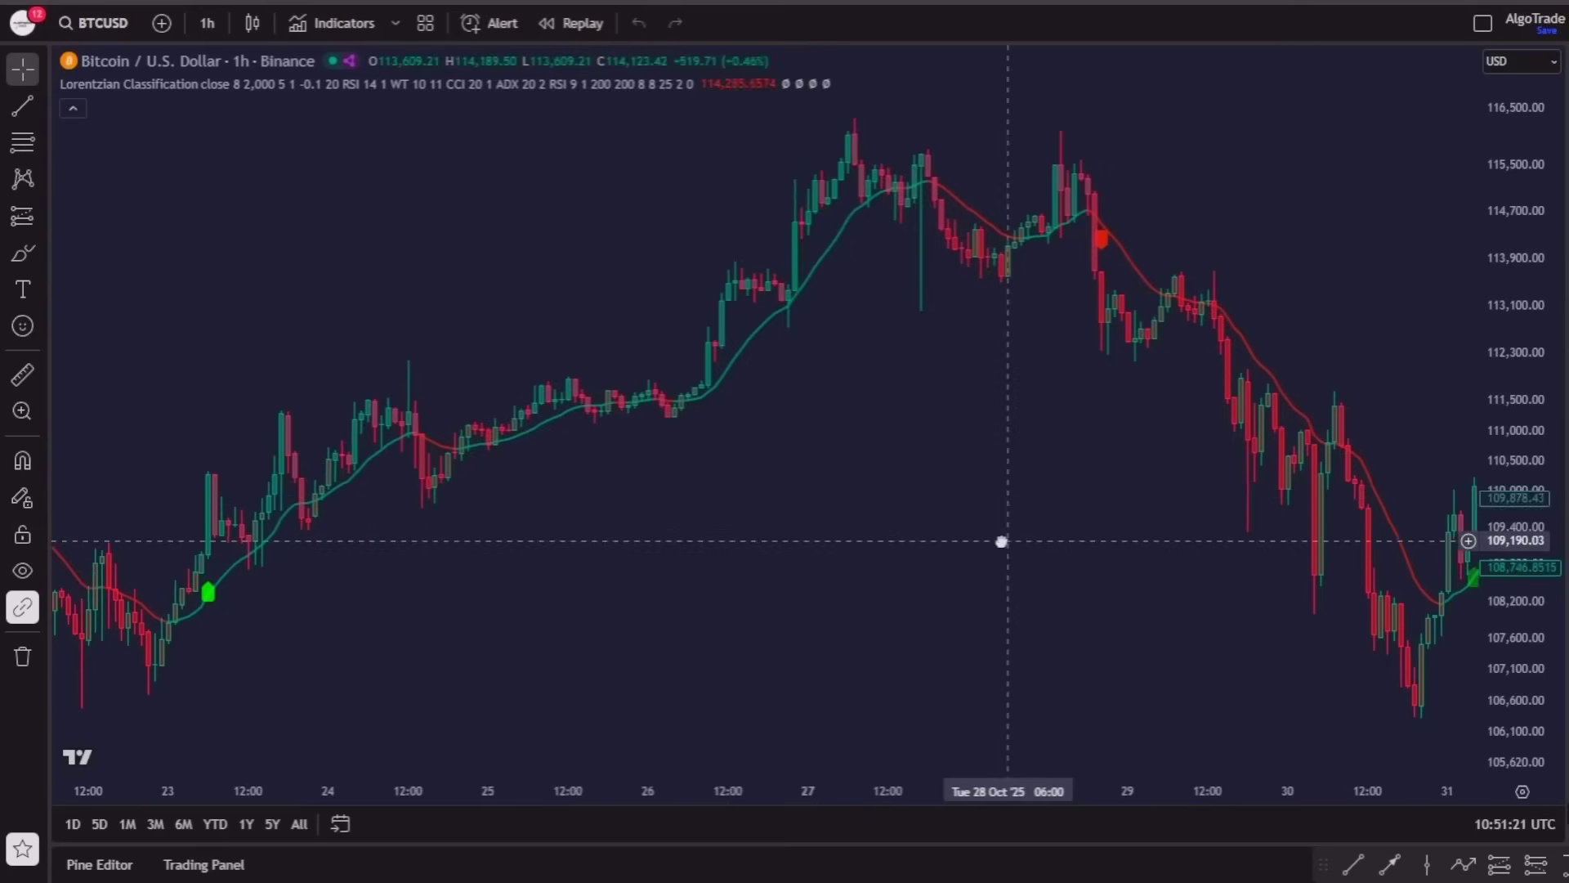
pyautogui.moveTo(1001, 540); pyautogui.dragTo(730, 348)
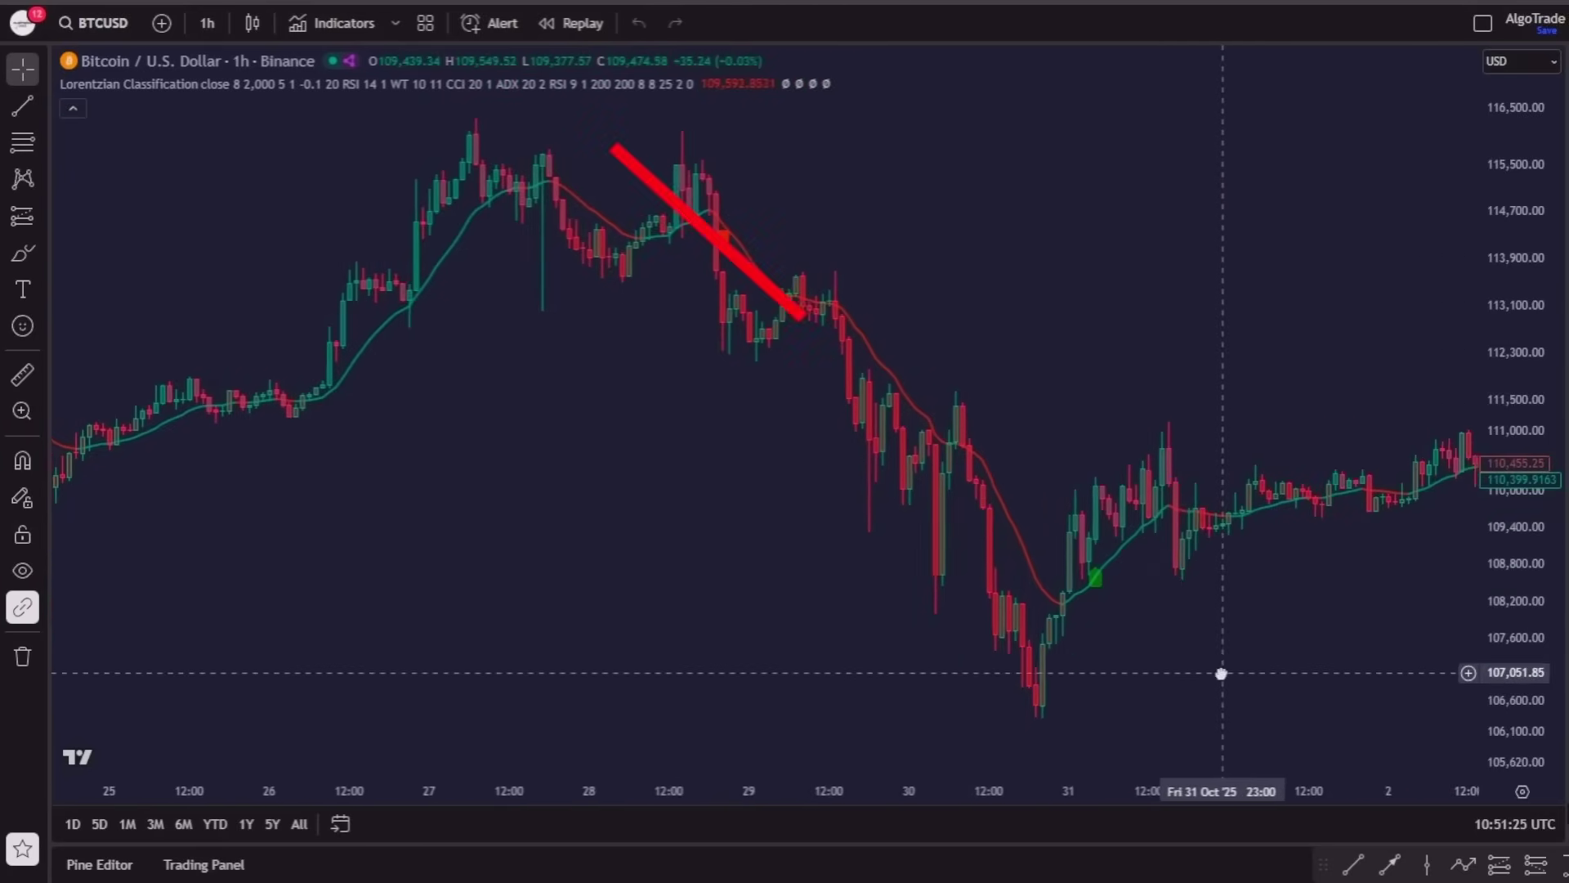
pyautogui.moveTo(1219, 669); pyautogui.dragTo(1044, 669)
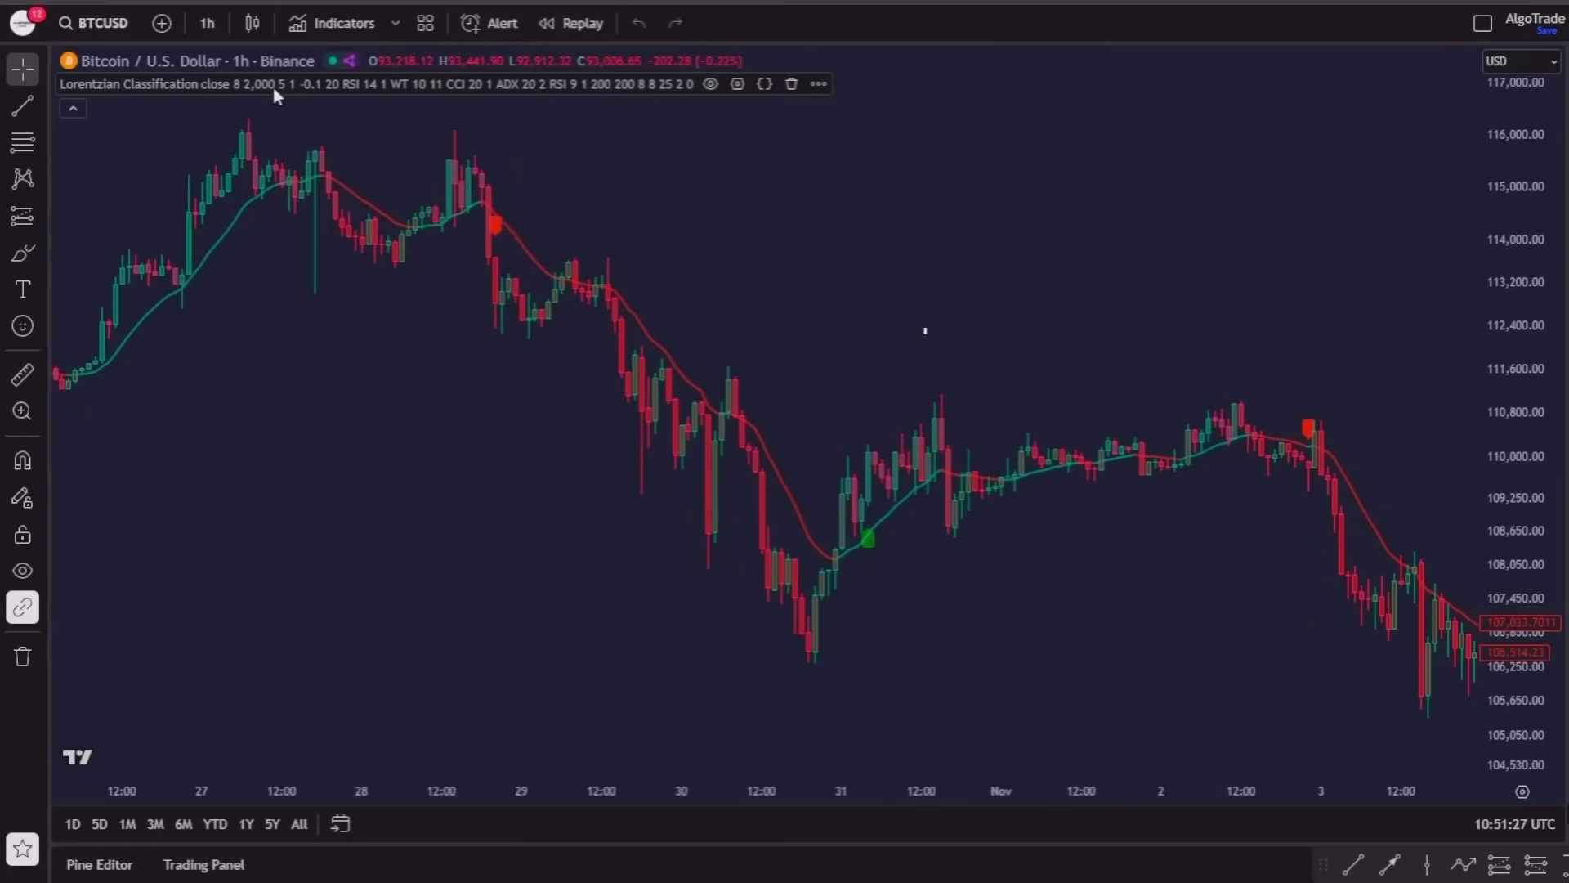
# Step: Bring up the Lorentzian Classification indicator's settings to review its default inputs
pyautogui.click(736, 85)
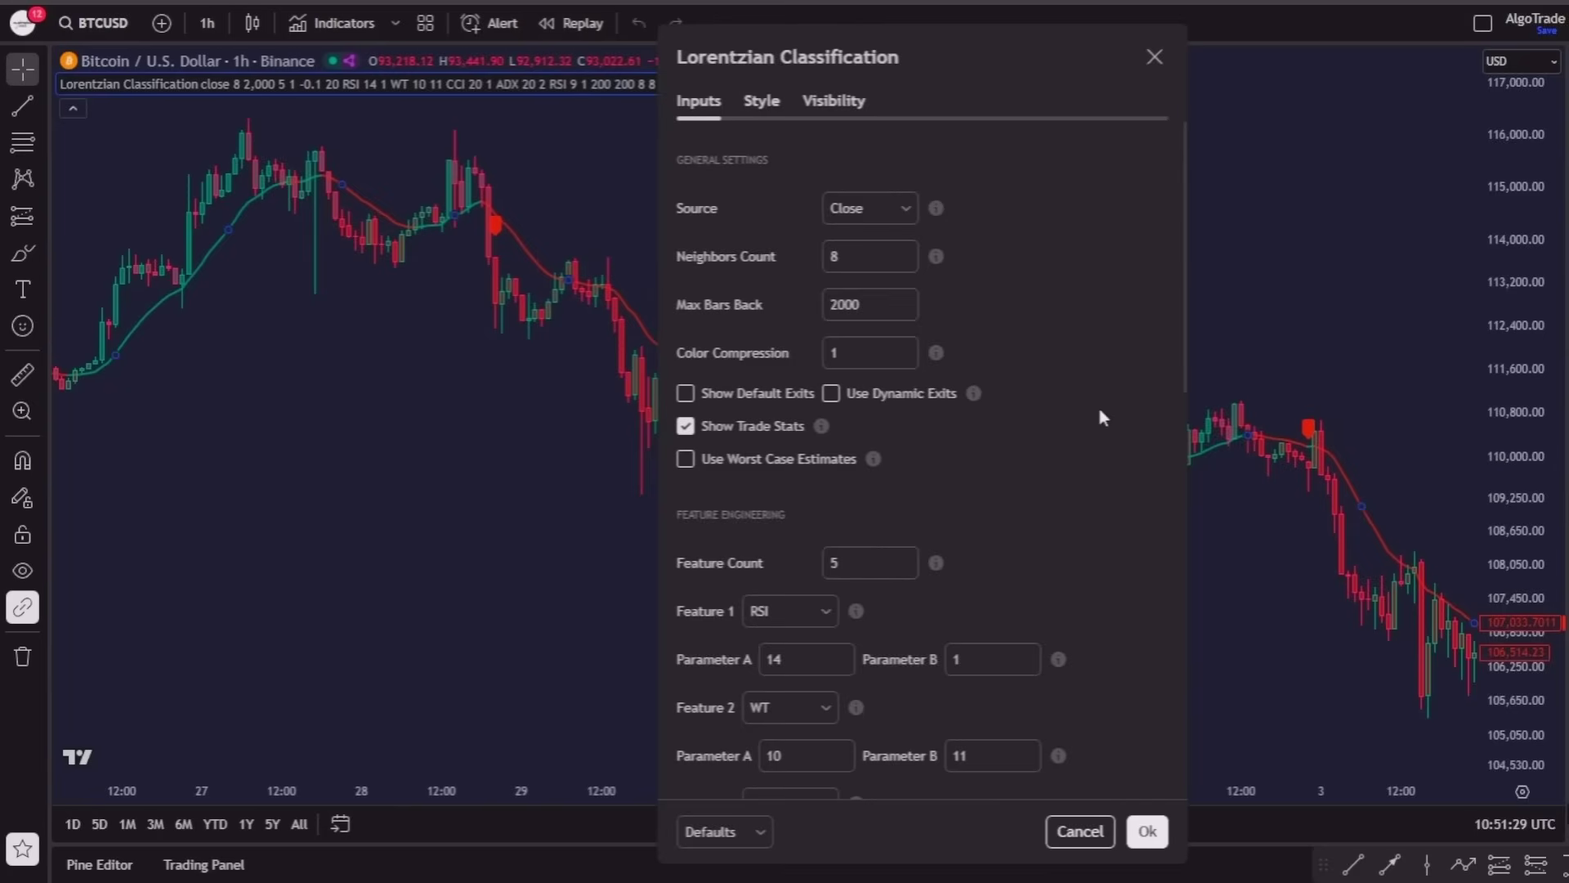
pyautogui.scroll(-2, 1090, 412)
pyautogui.scroll(-2, 1092, 417)
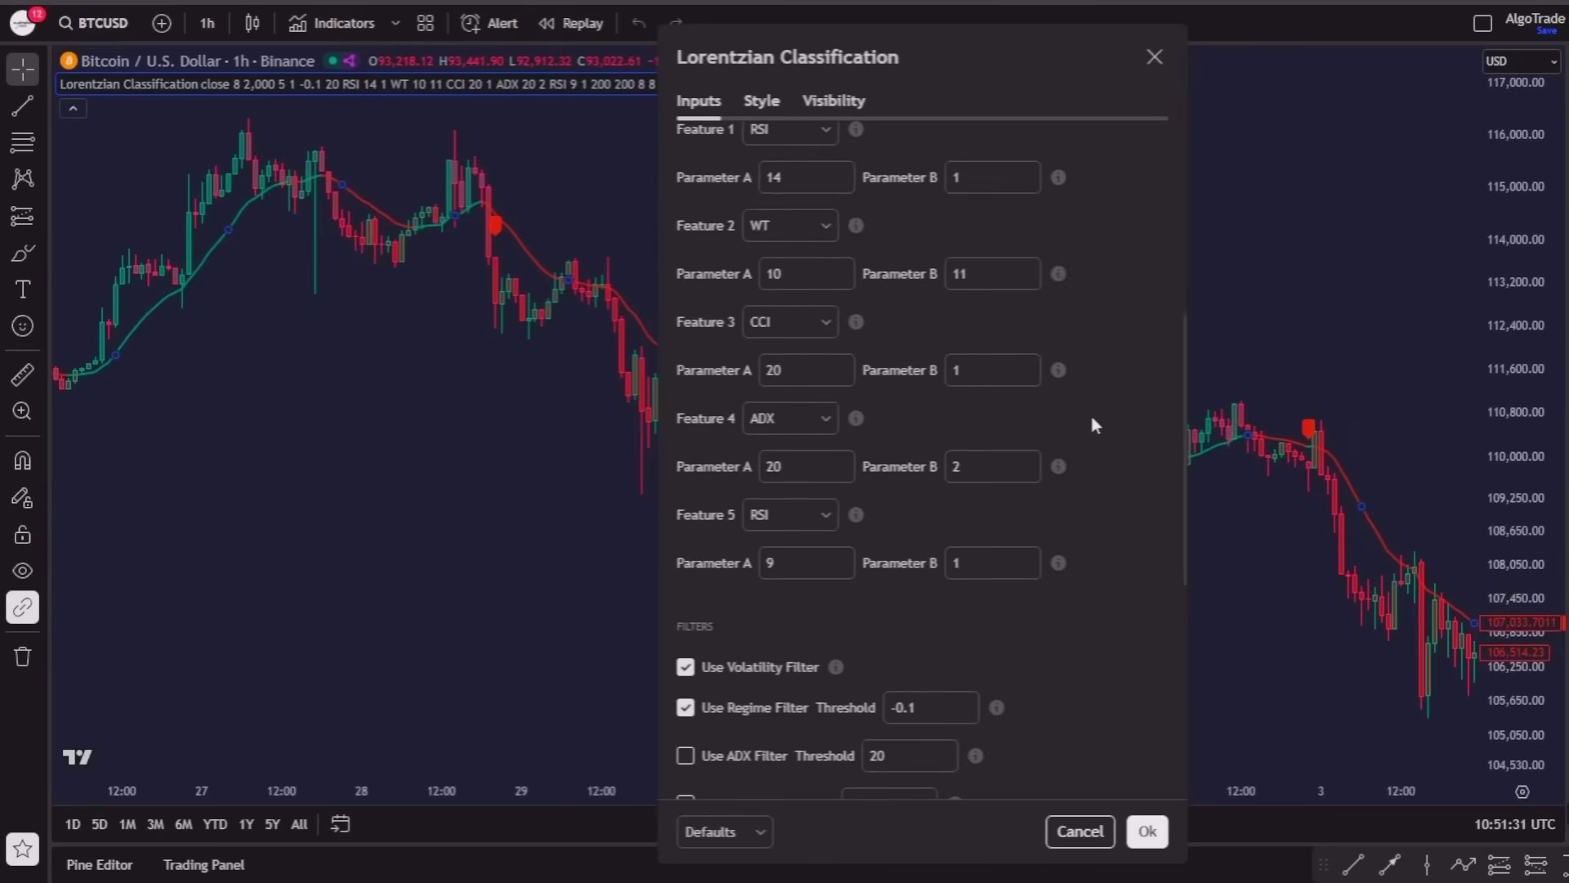
pyautogui.scroll(-1, 1093, 424)
pyautogui.scroll(-1, 1093, 424)
pyautogui.scroll(-1, 1093, 424)
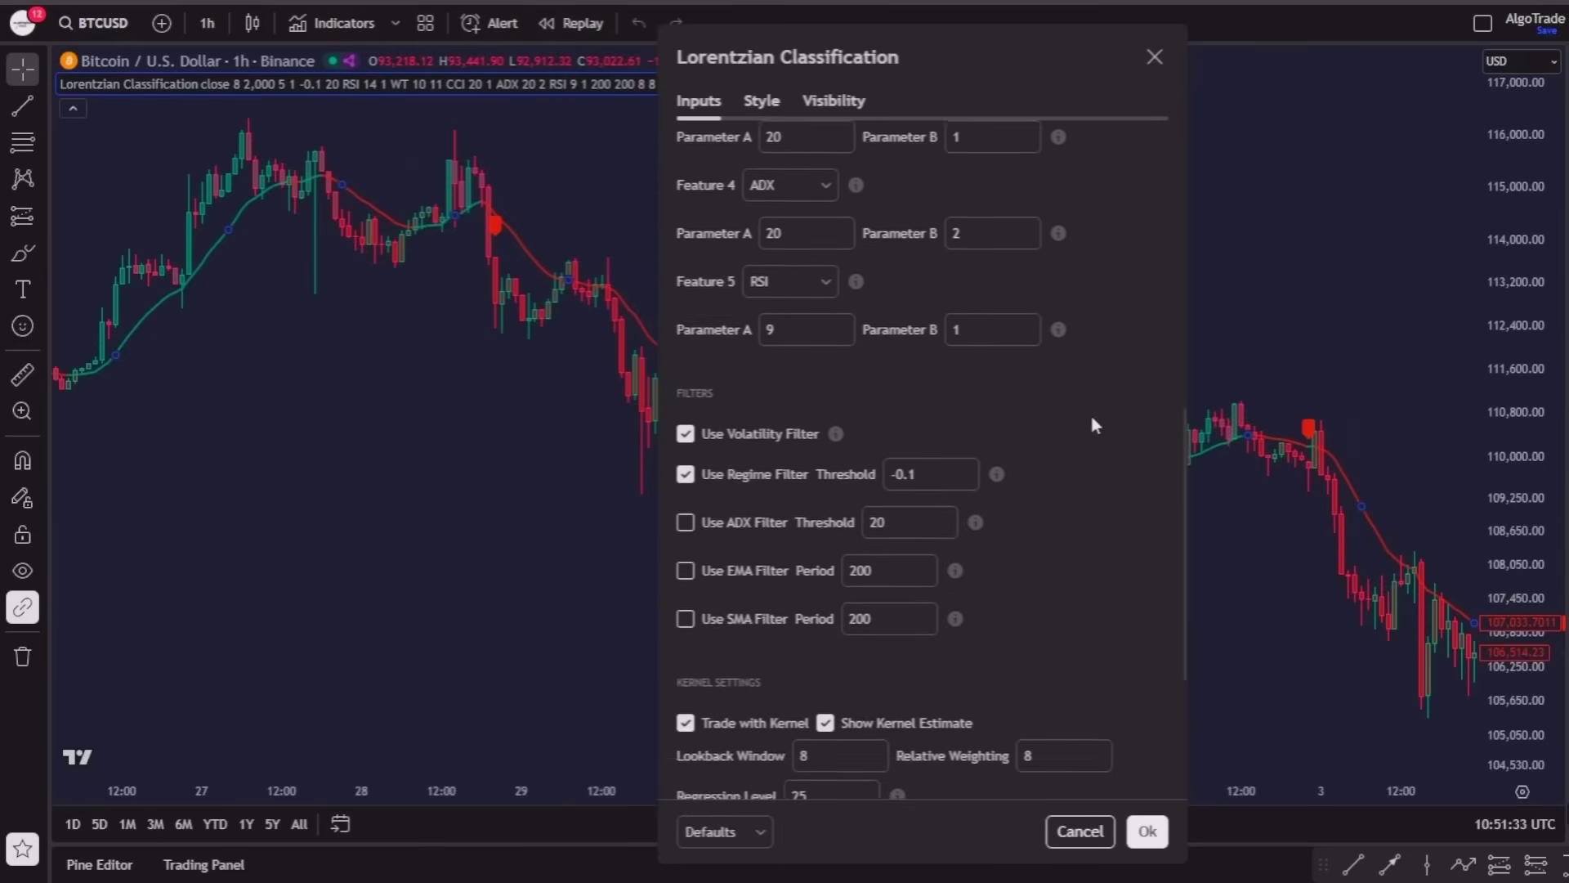
pyautogui.scroll(-1, 1093, 424)
pyautogui.scroll(-1, 1094, 424)
pyautogui.scroll(1, 1093, 424)
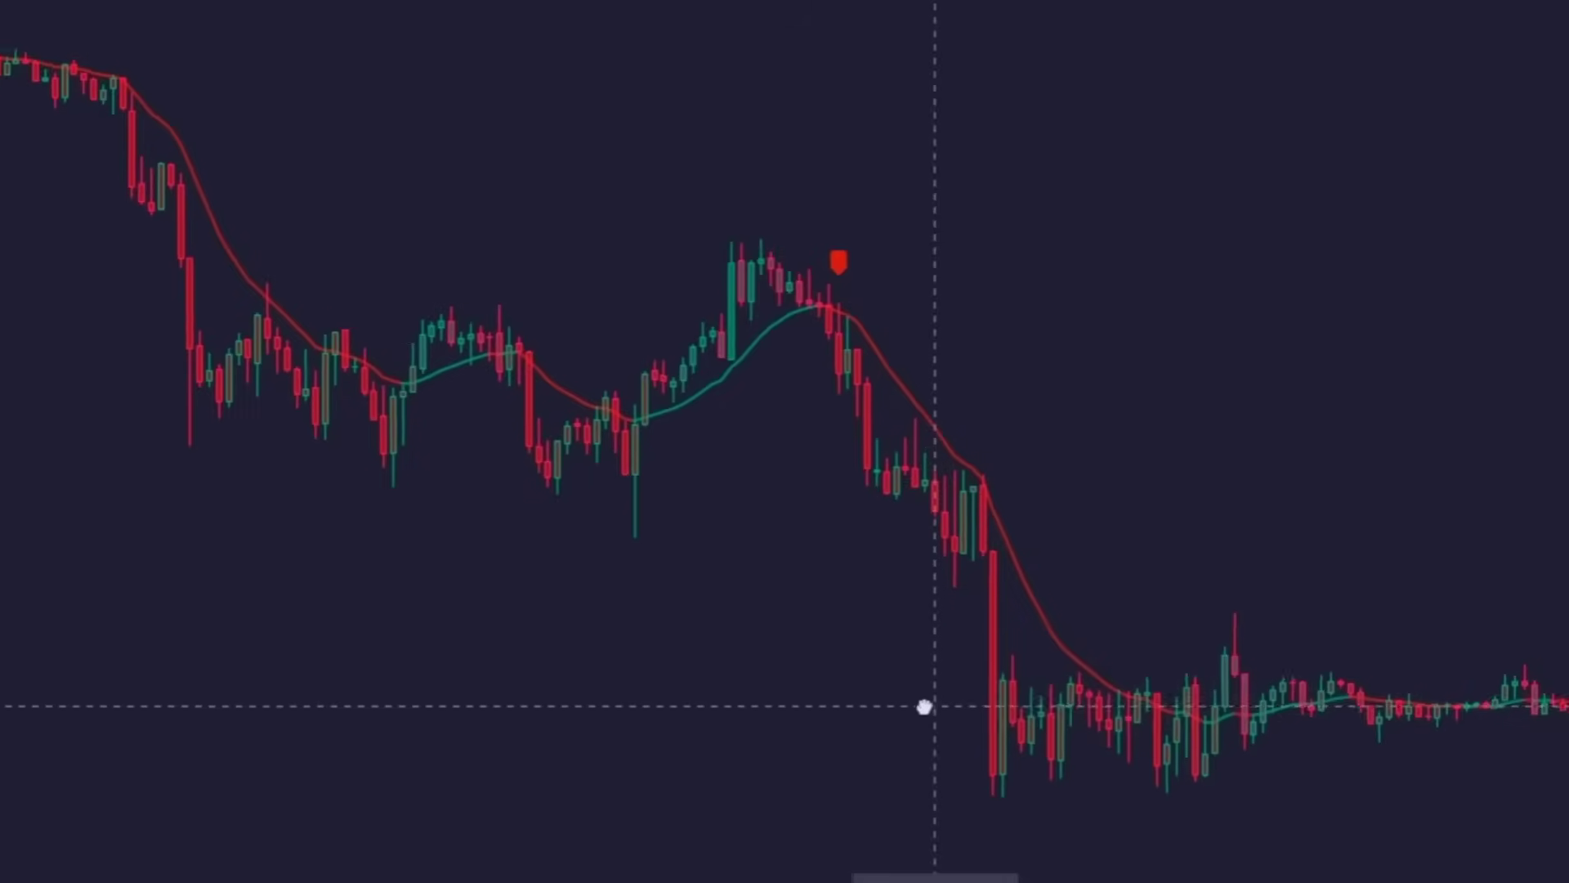
# Step: Bring a signal into view and place the long trade's stop below the swing low, adjusting the short trade's stop too
pyautogui.moveTo(1451, 717); pyautogui.dragTo(766, 733)
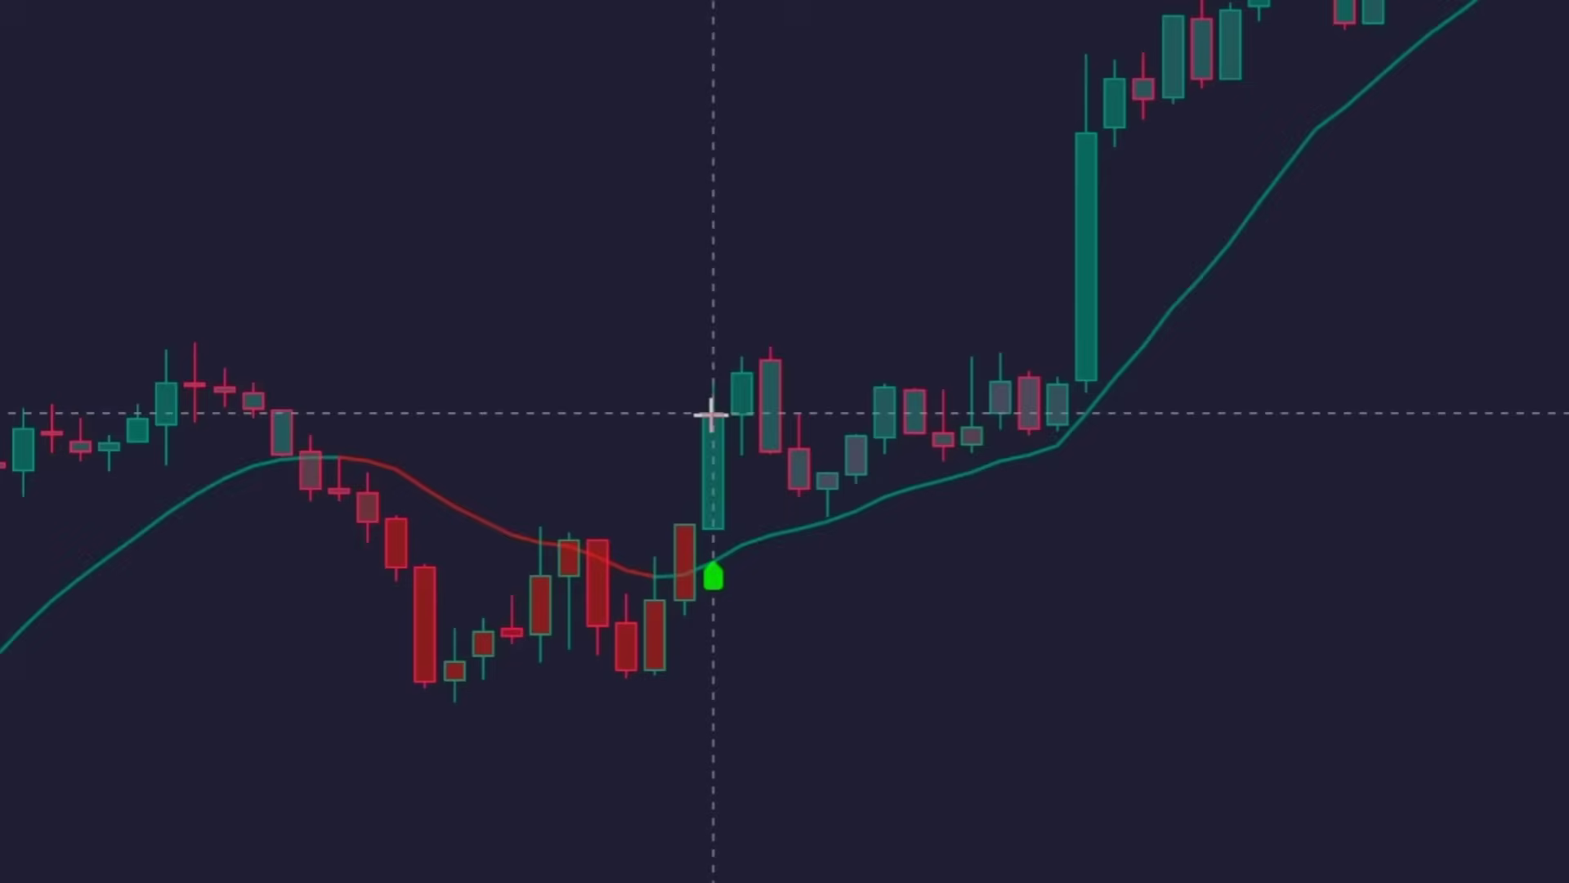
pyautogui.moveTo(711, 670); pyautogui.dragTo(698, 703)
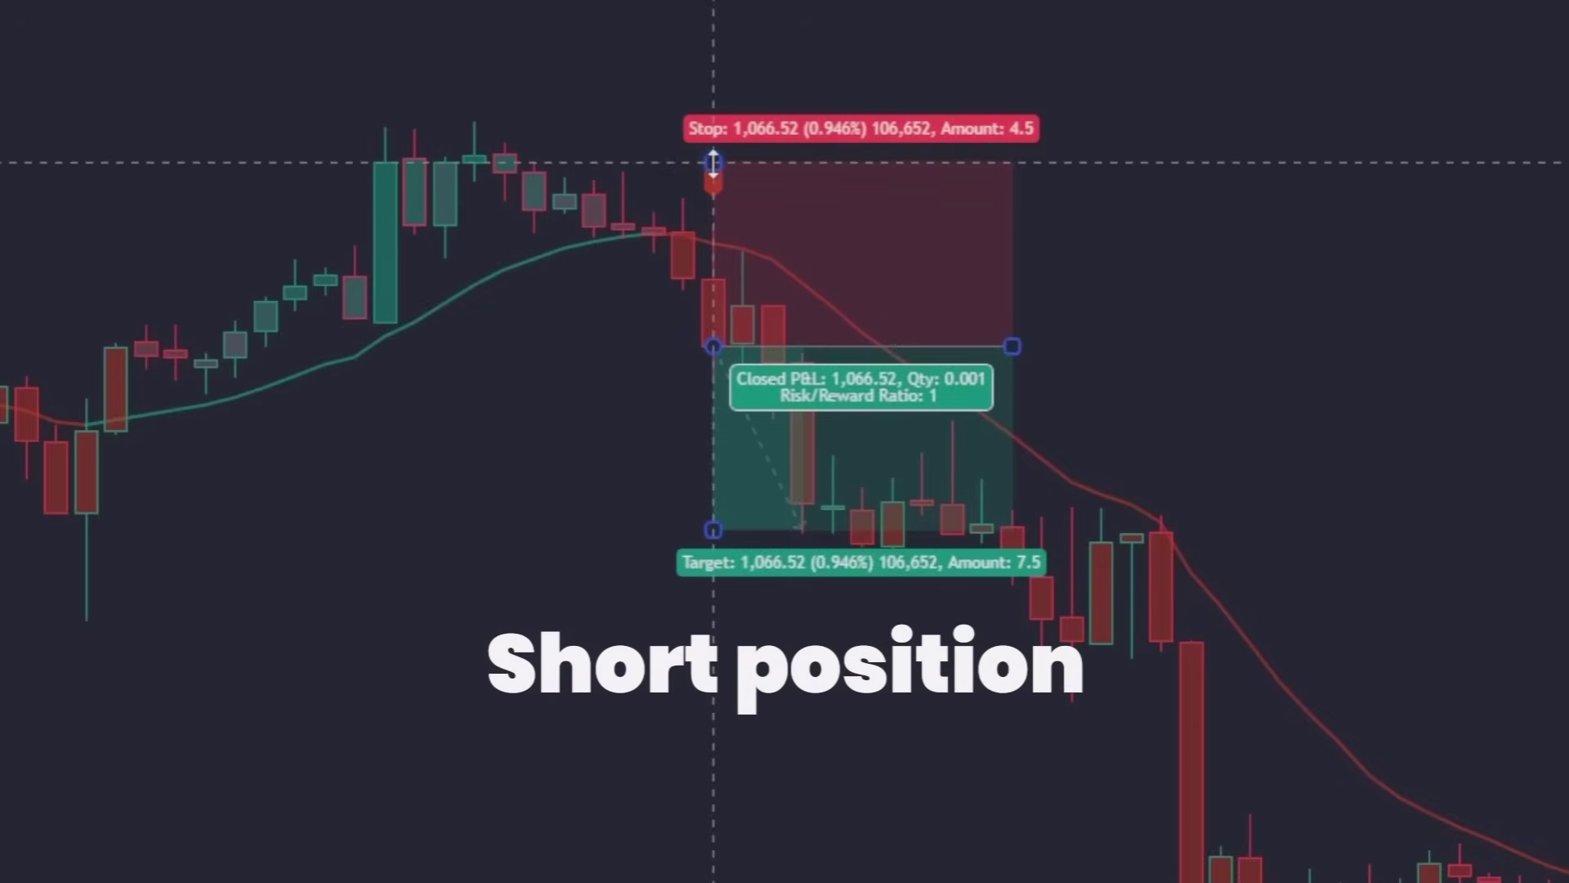
pyautogui.moveTo(711, 135); pyautogui.dragTo(697, 119)
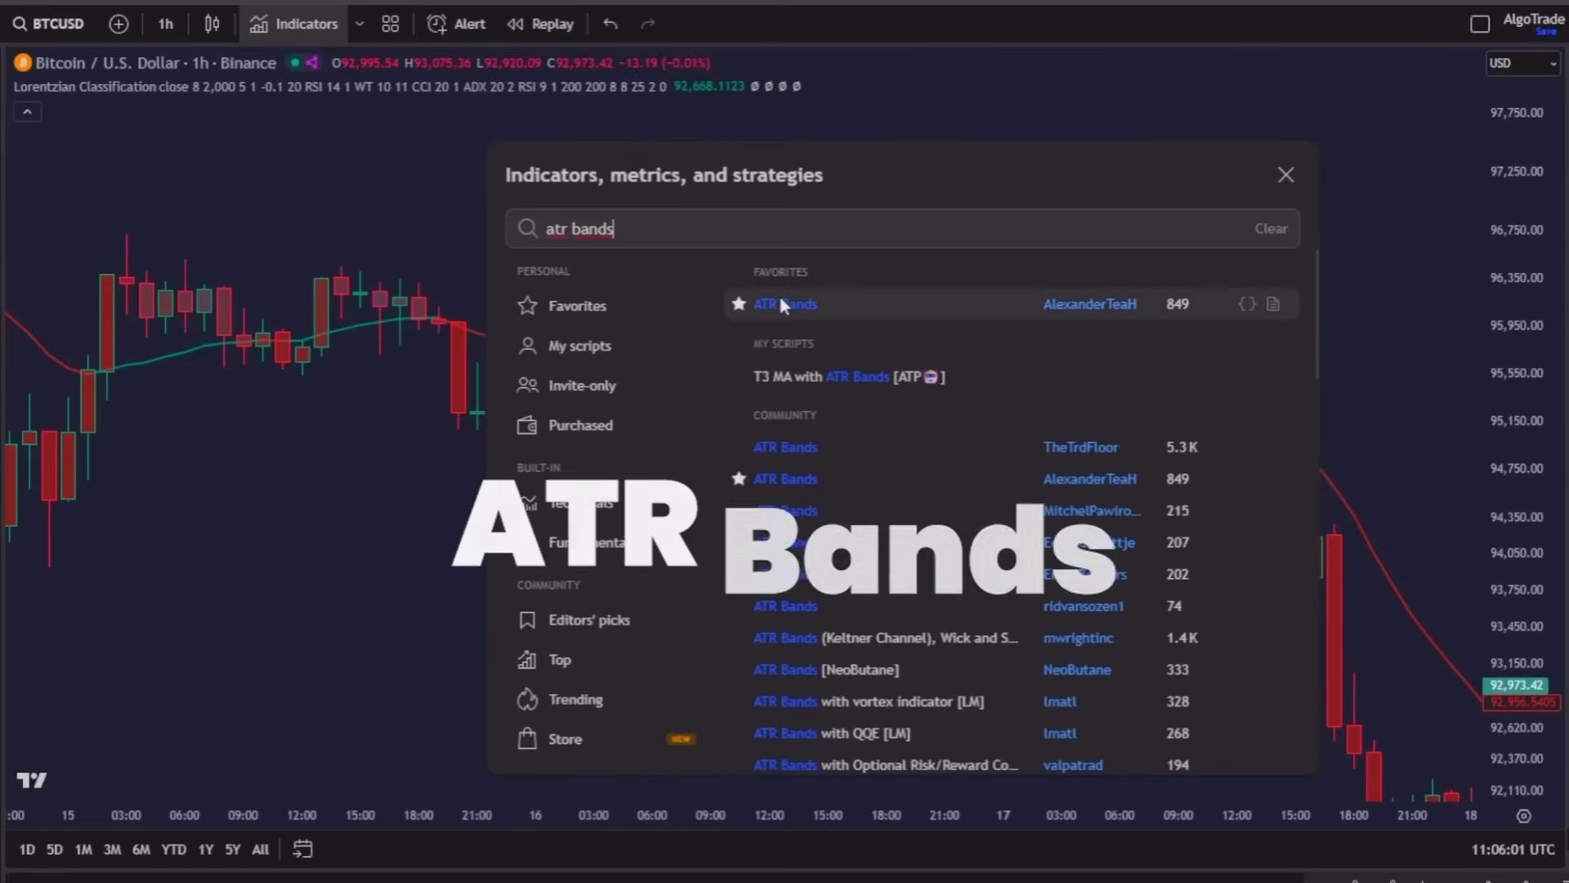
# Step: Add ATR Bands, then mark a short trade at the red sell signal with its stop and a lowered profit target
pyautogui.click(779, 303)
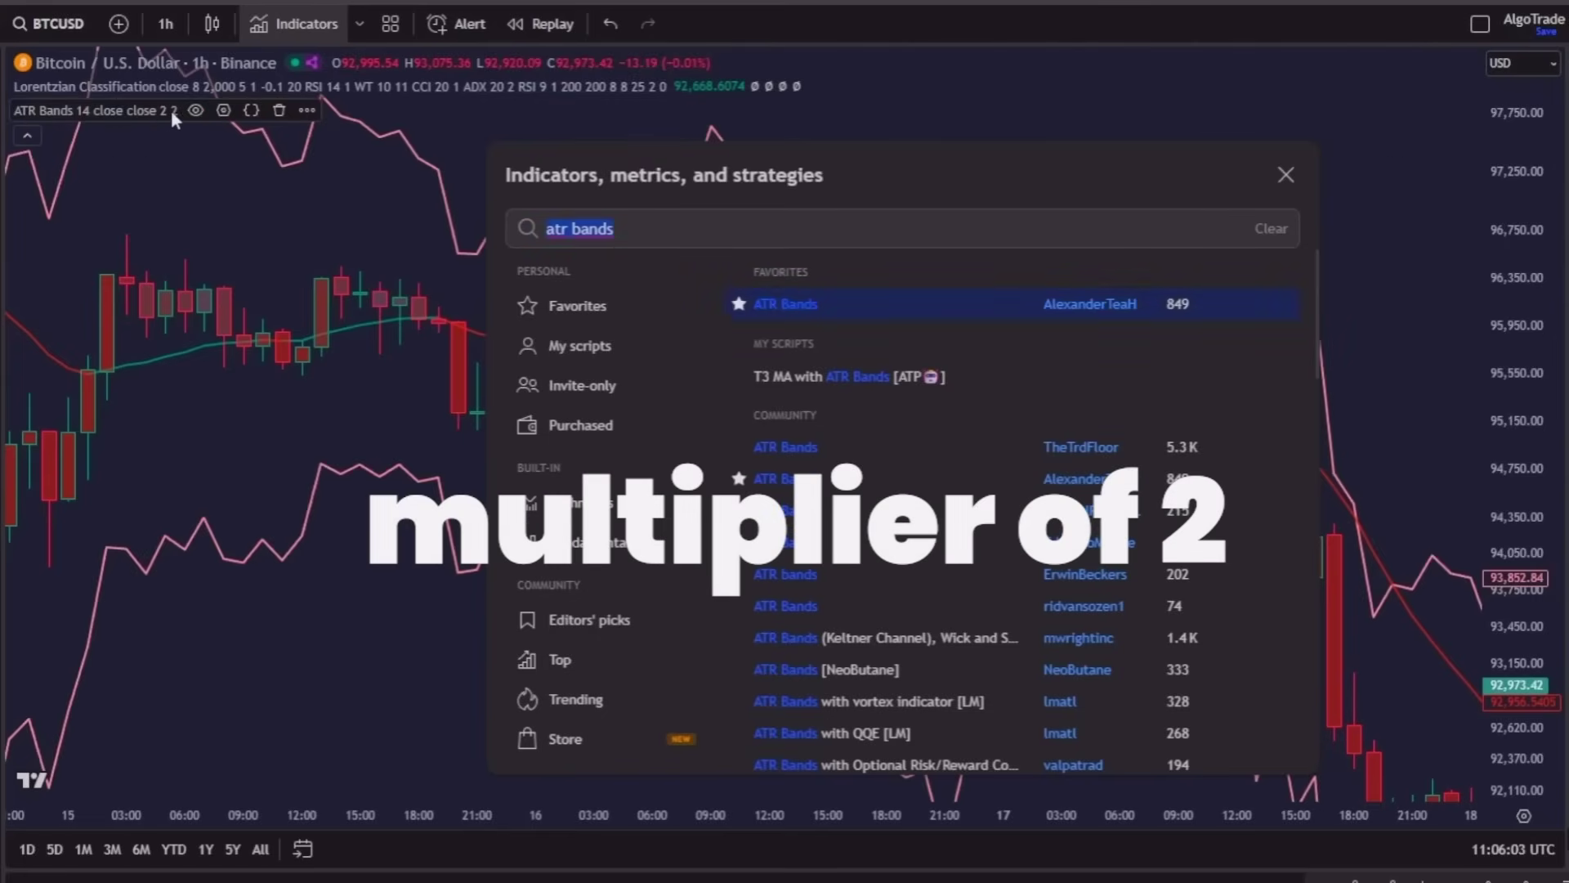
pyautogui.press('Escape')
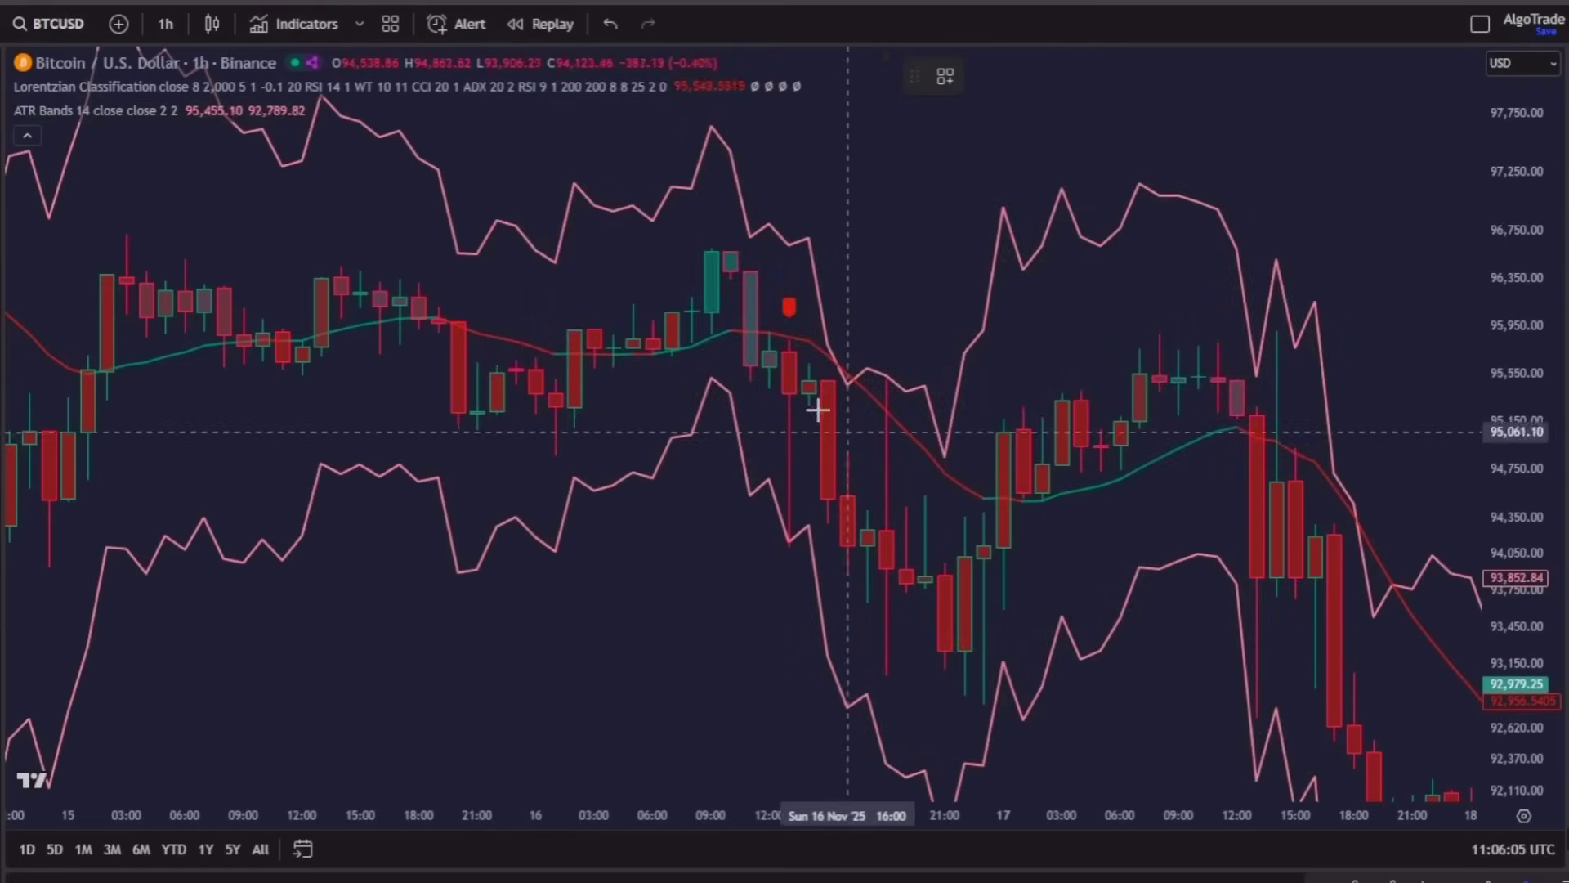
pyautogui.click(788, 392)
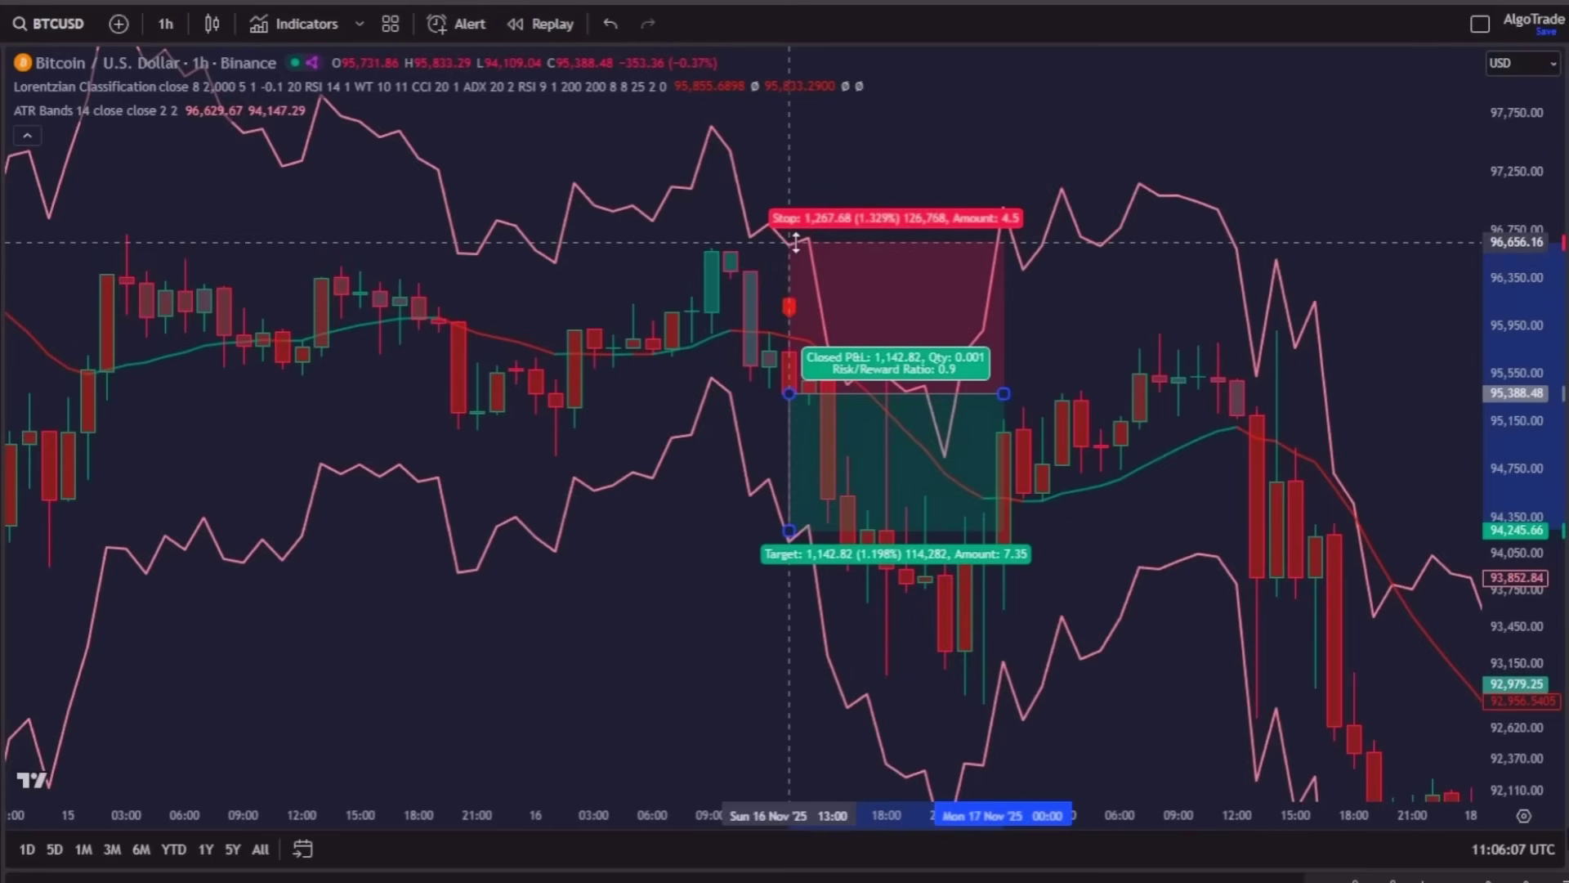
pyautogui.click(796, 242)
pyautogui.moveTo(787, 537); pyautogui.dragTo(790, 613)
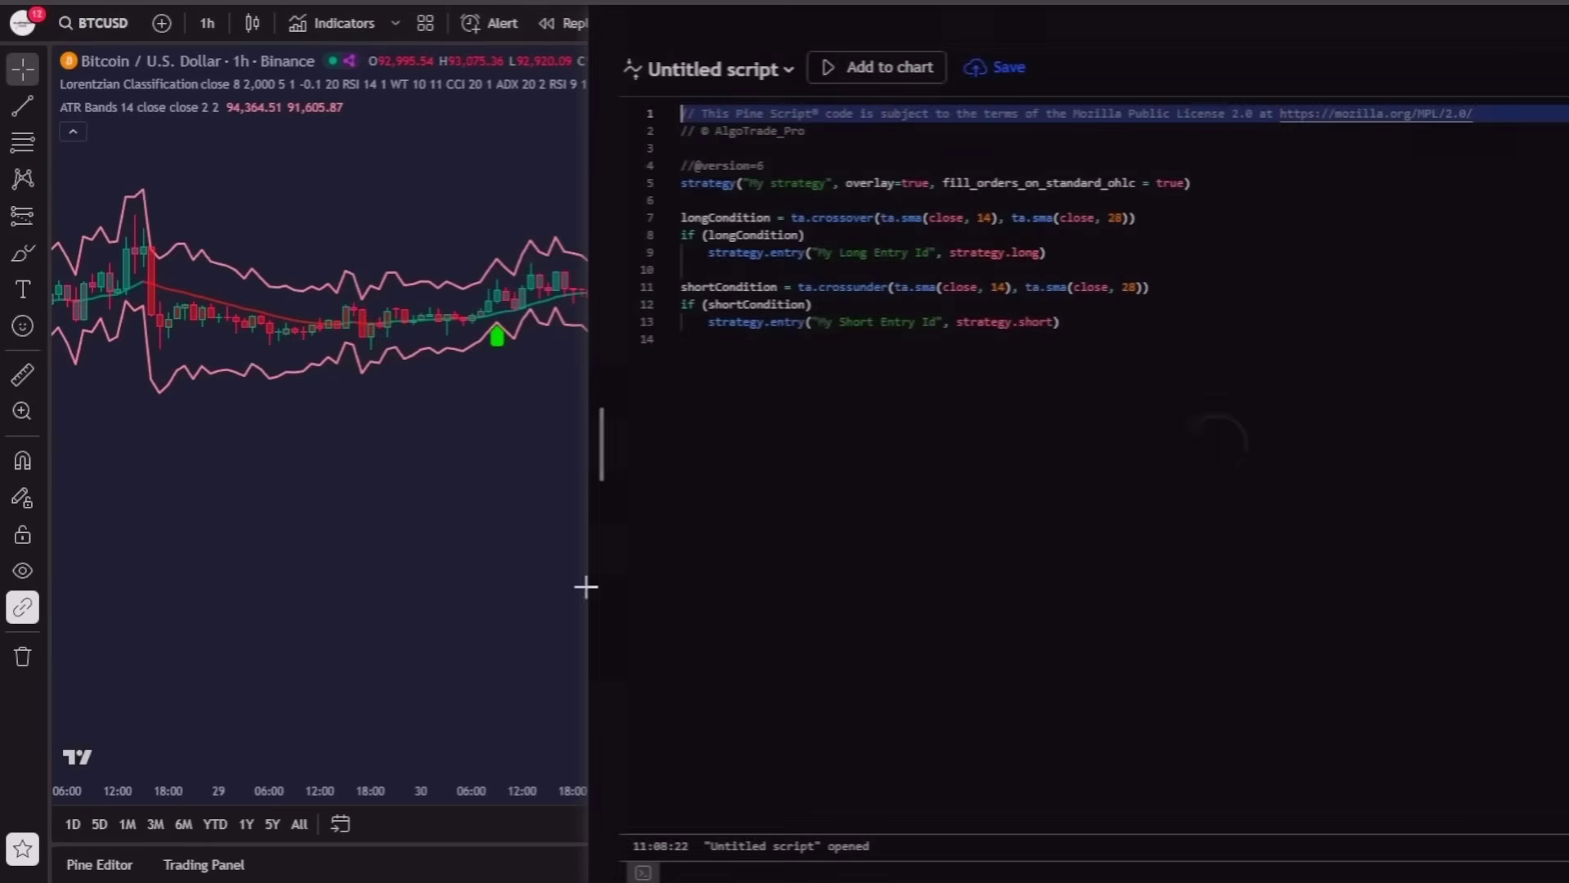
# Step: Create a new Pine strategy script from template and select its sample long/short entry code
pyautogui.click(787, 69)
pyautogui.moveTo(736, 241)
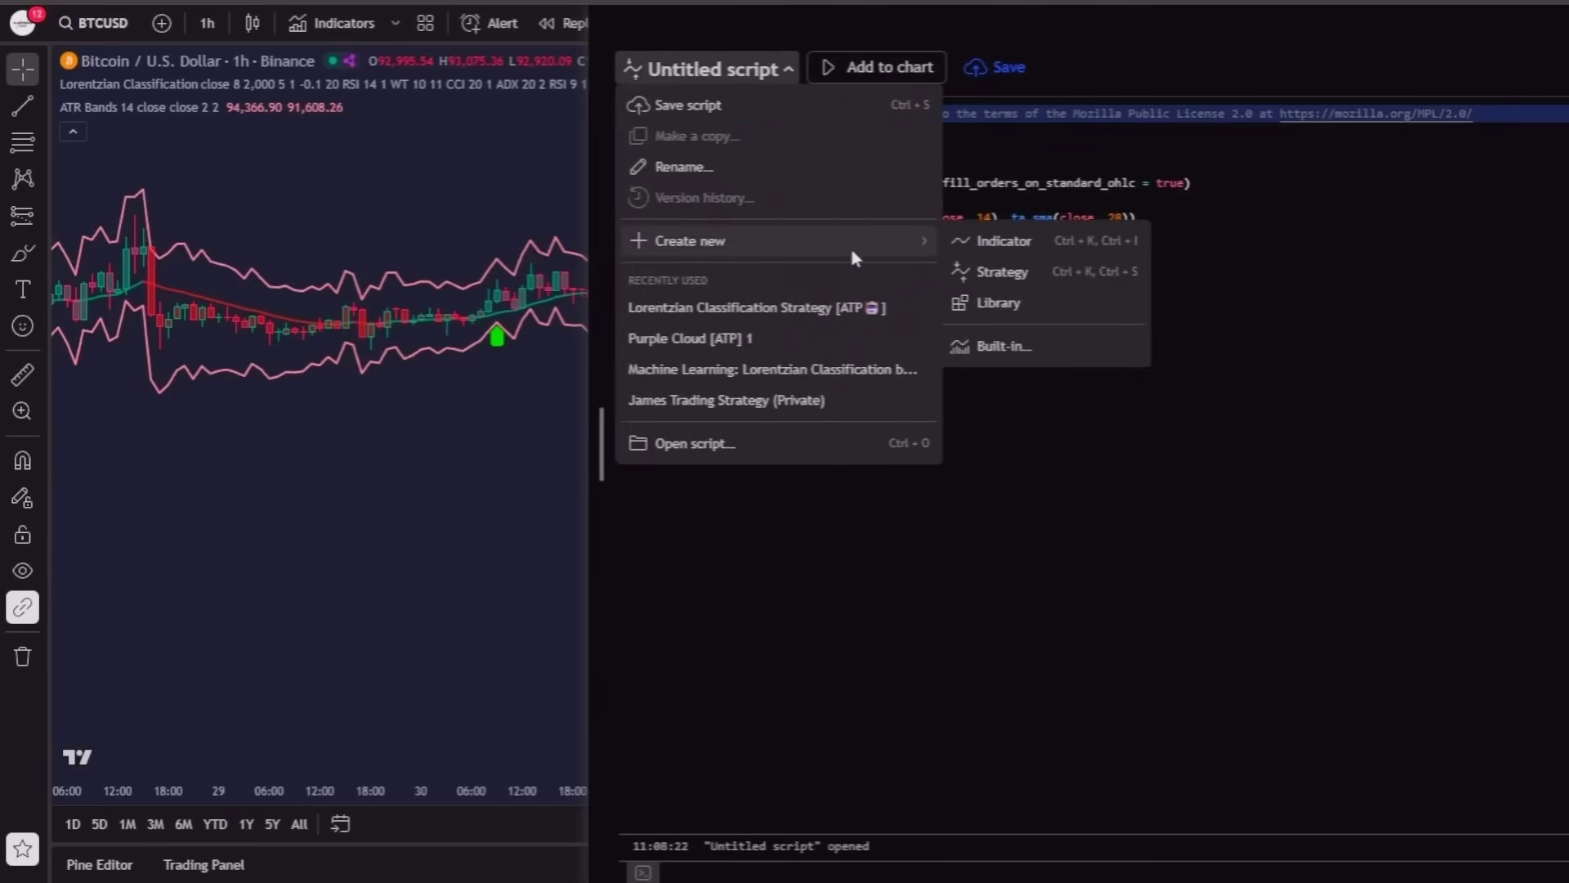
pyautogui.click(1006, 277)
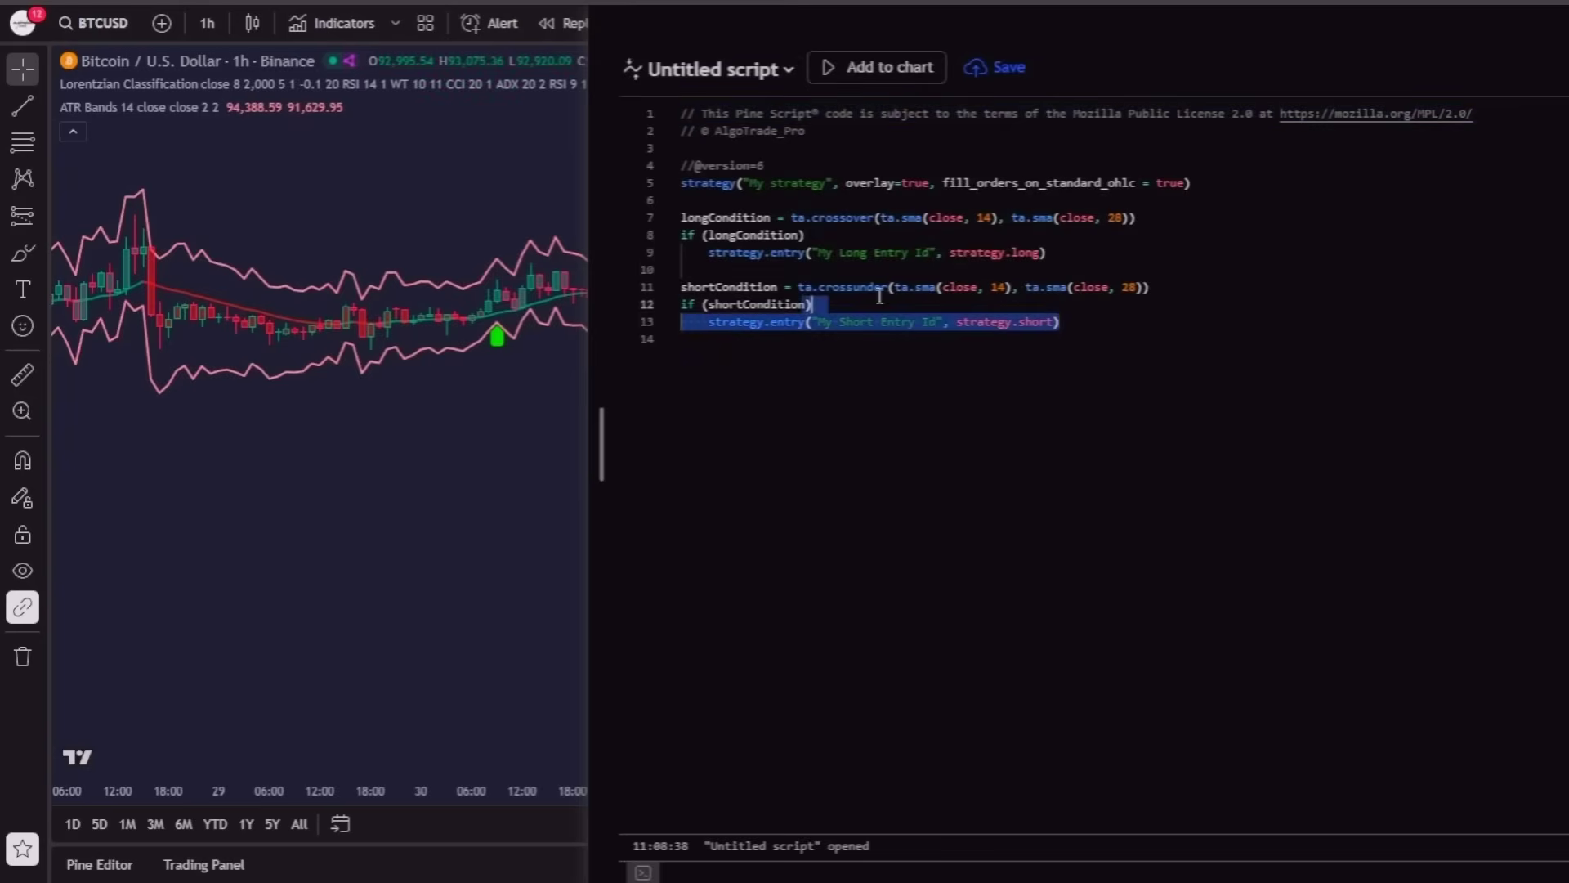
pyautogui.moveTo(1093, 334); pyautogui.dragTo(682, 217)
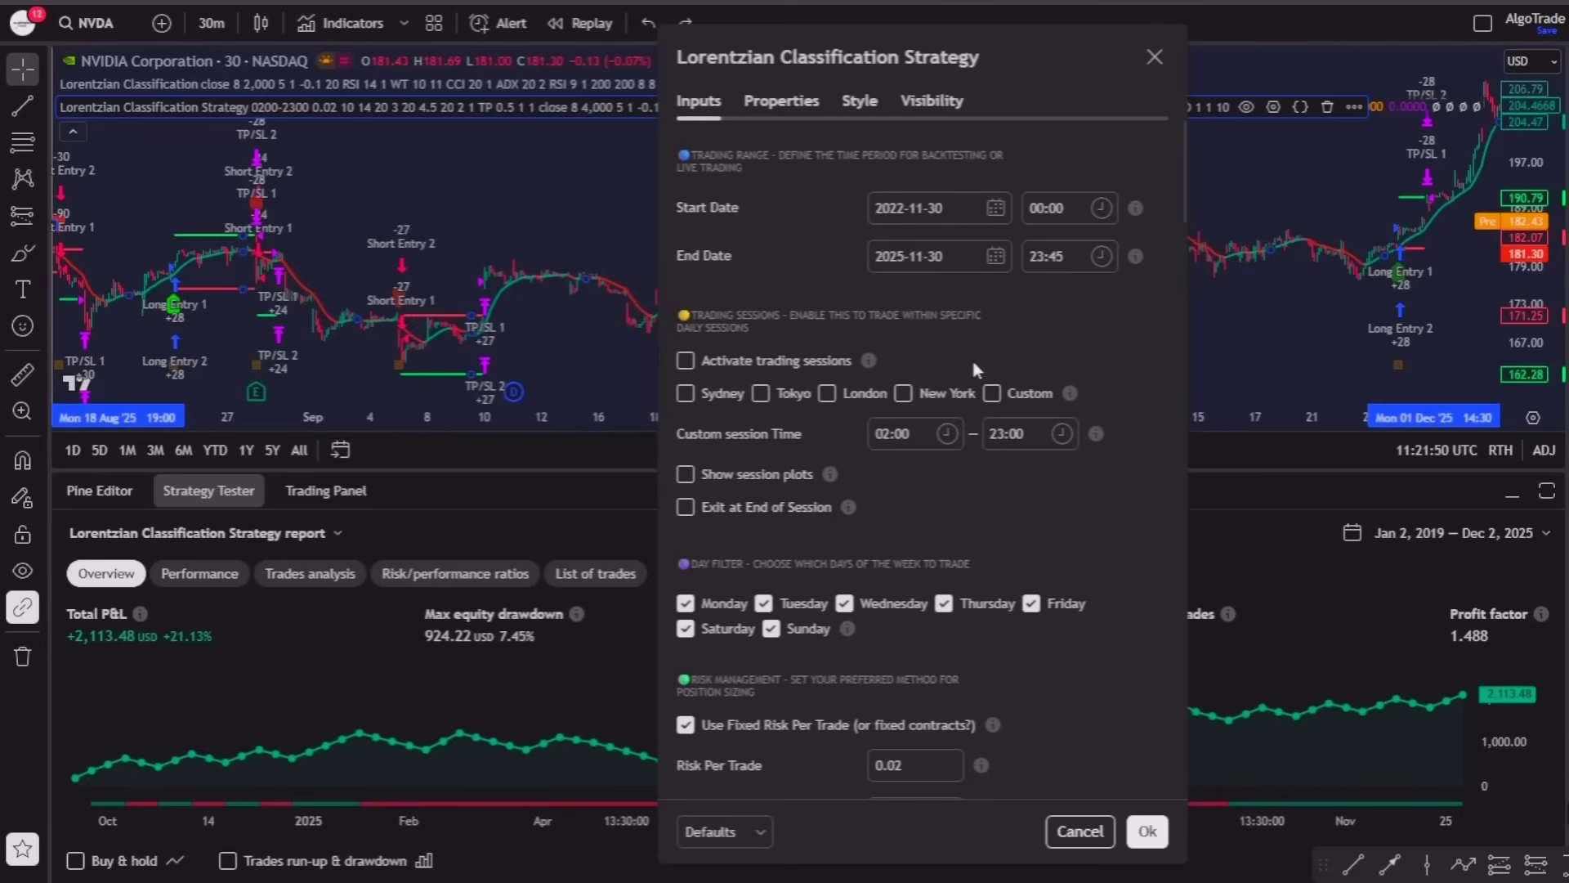
pyautogui.scroll(-3, 980, 365)
pyautogui.scroll(-5, 986, 377)
pyautogui.scroll(-4, 988, 376)
pyautogui.scroll(-5, 1106, 699)
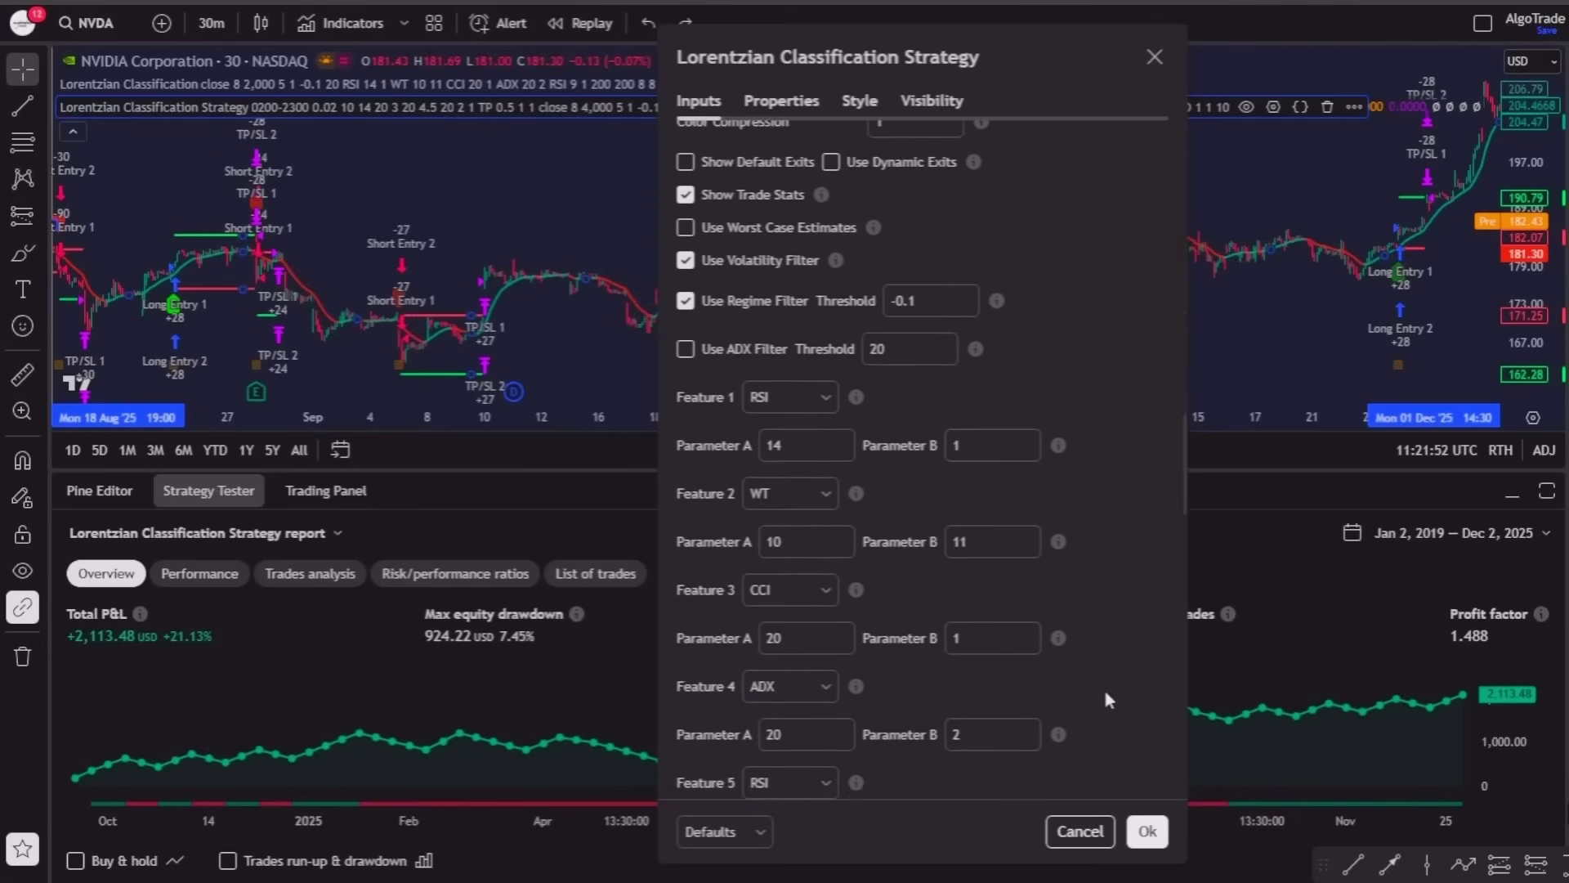
# Step: Load the XAUUSD gold chart with the strategy and pan through November to the most recent bars
pyautogui.click(1148, 834)
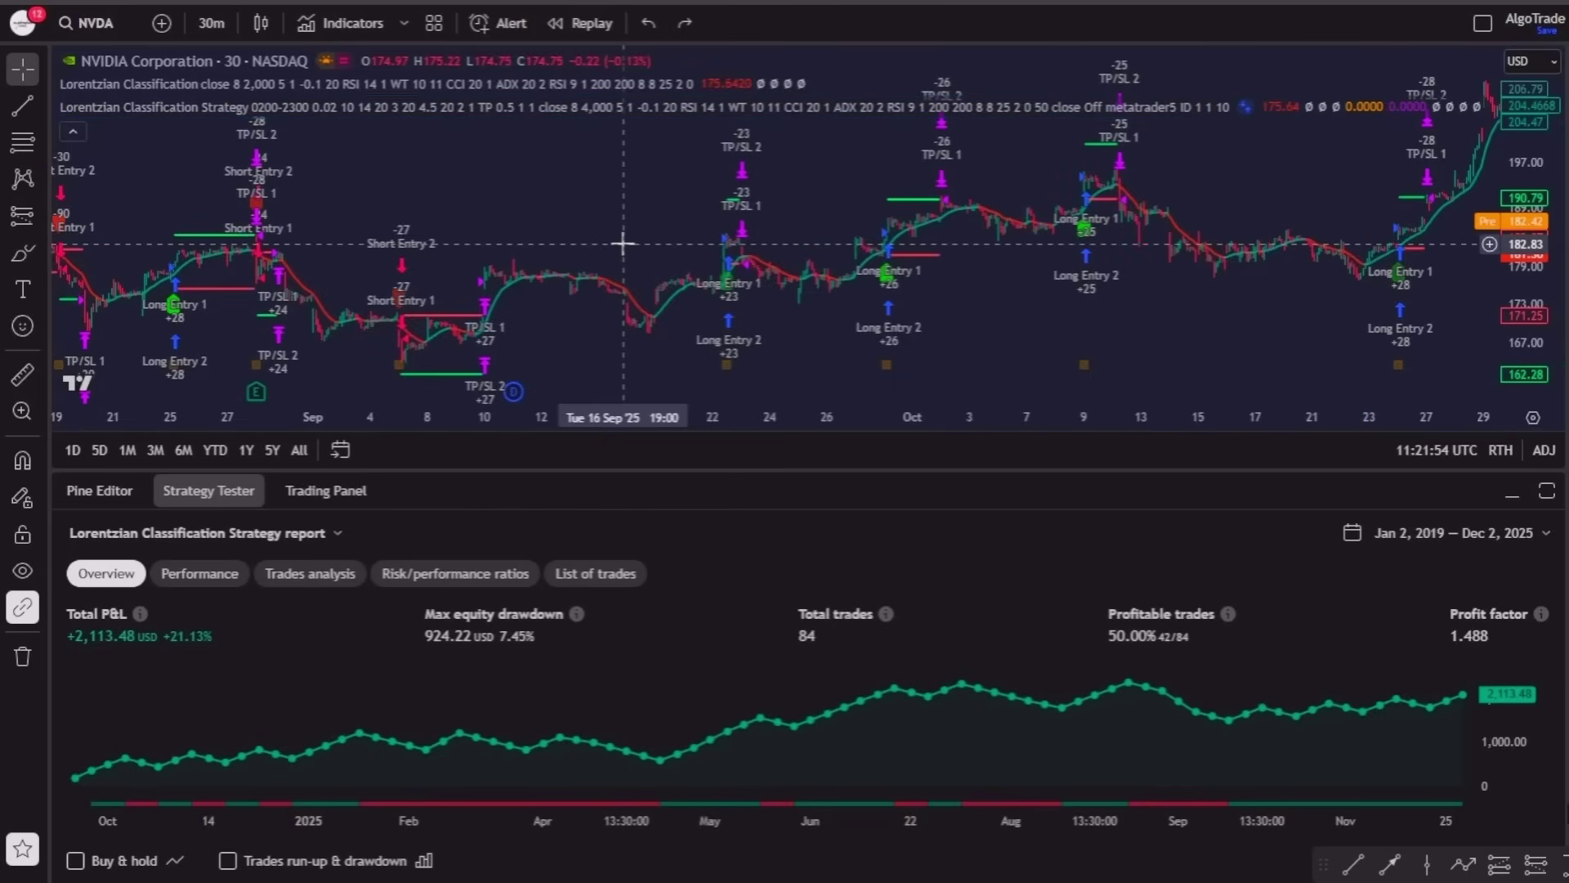
pyautogui.write('xauusd')
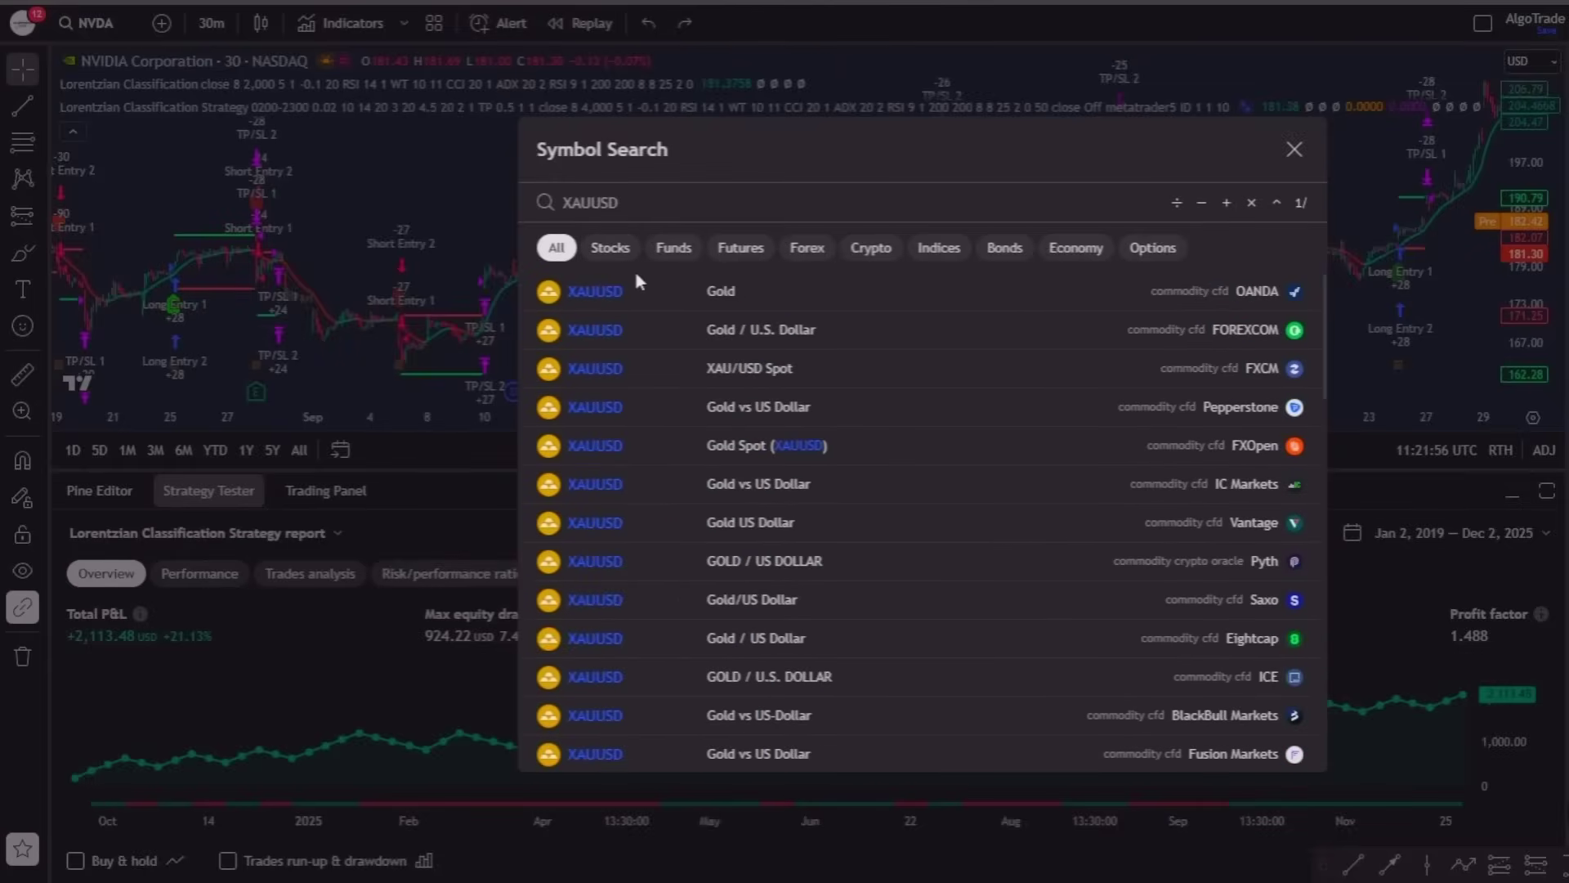
pyautogui.click(634, 280)
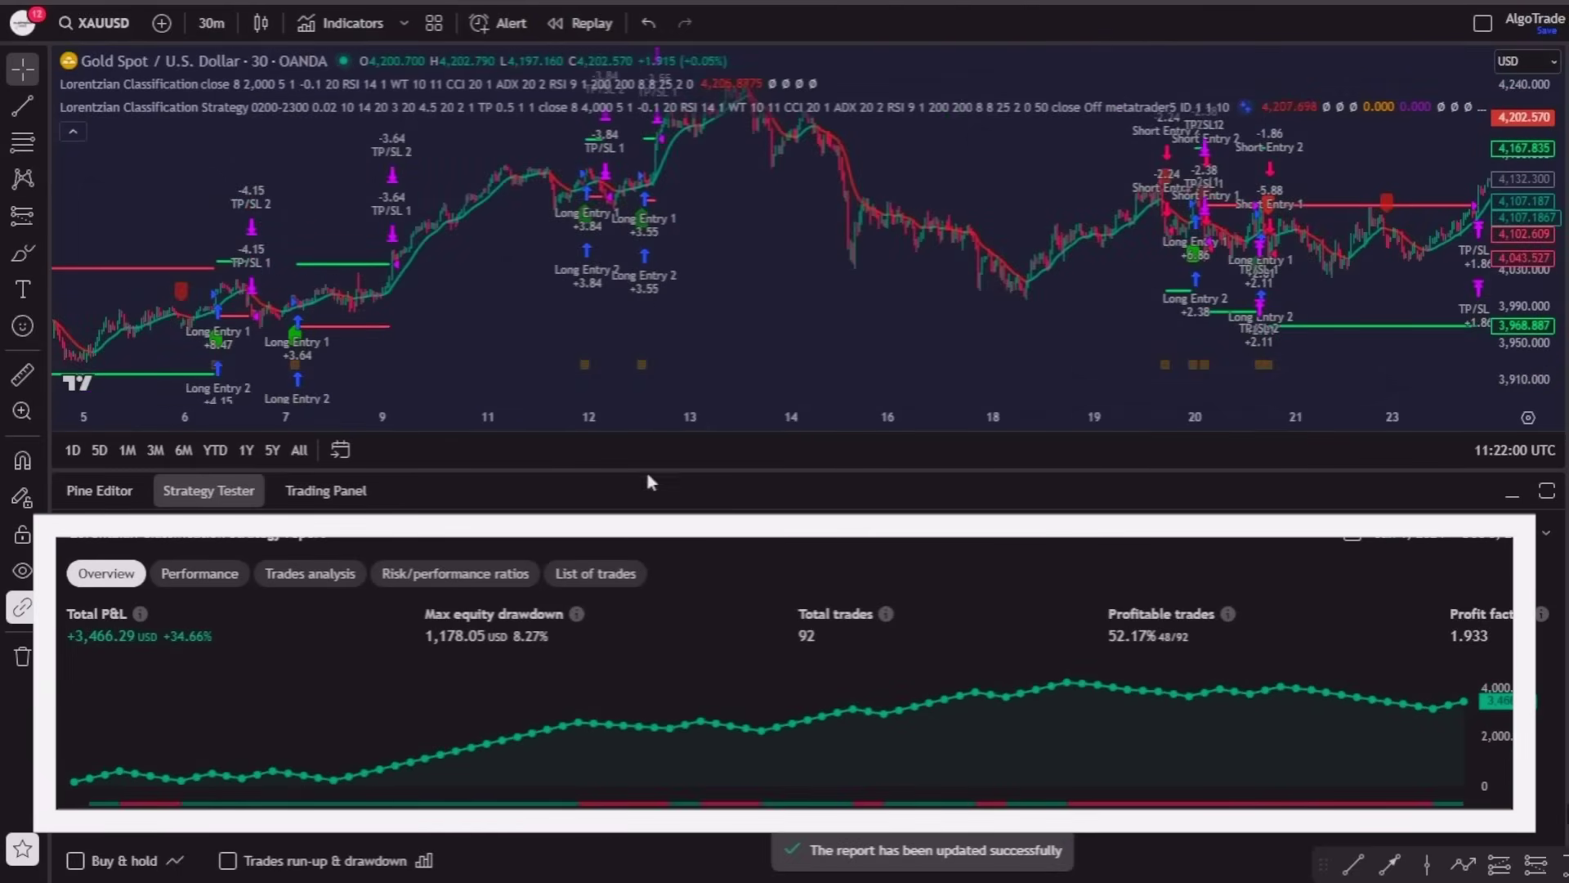
pyautogui.moveTo(649, 376); pyautogui.dragTo(649, 492)
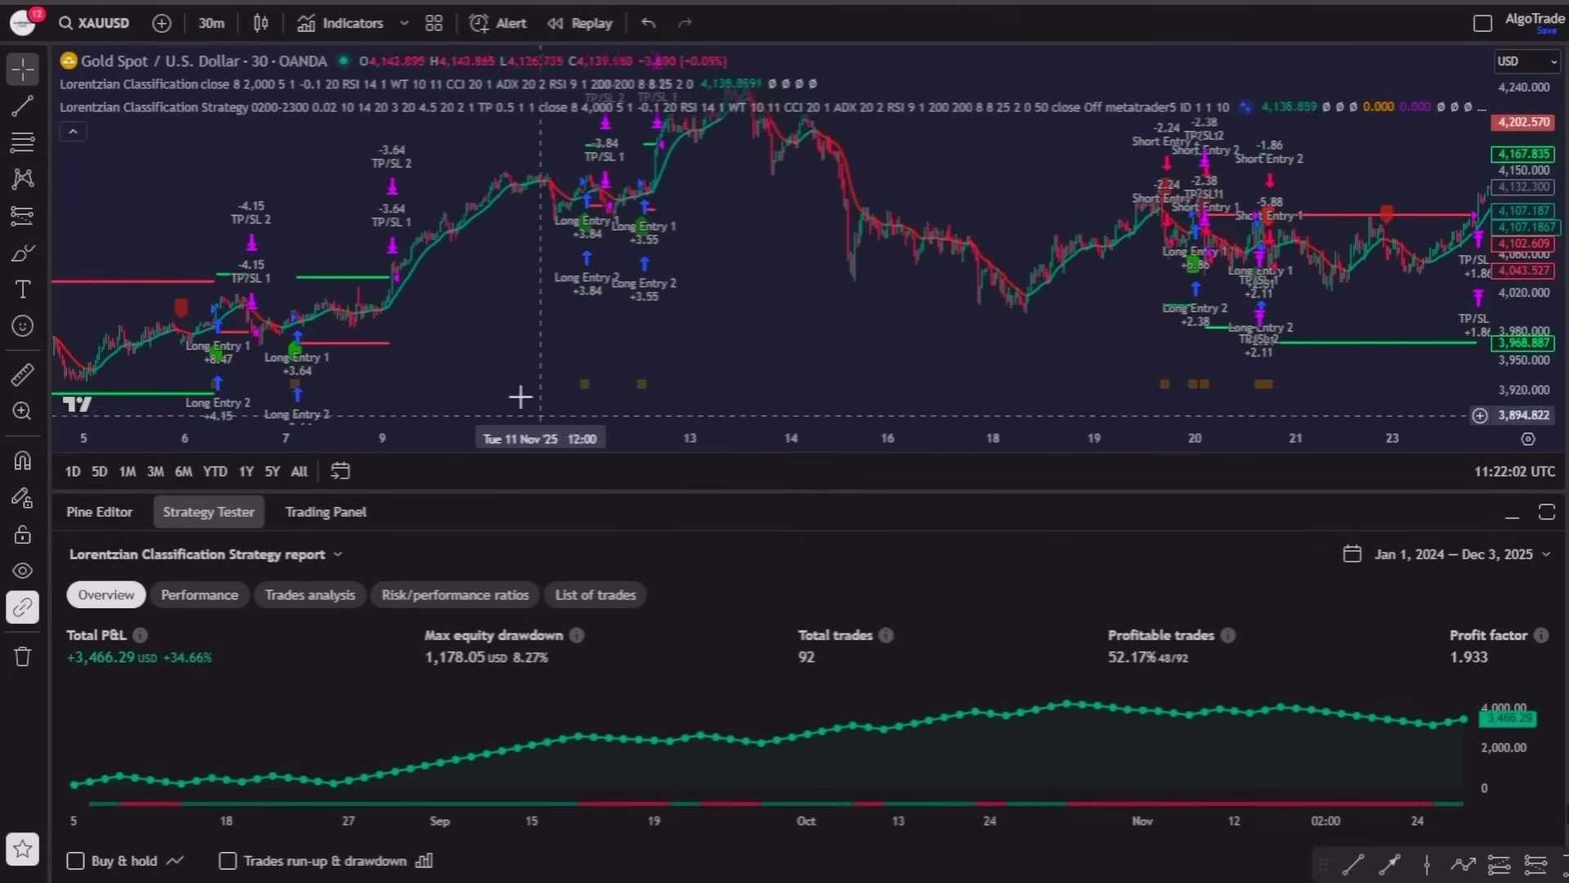
pyautogui.moveTo(520, 396); pyautogui.dragTo(1050, 379)
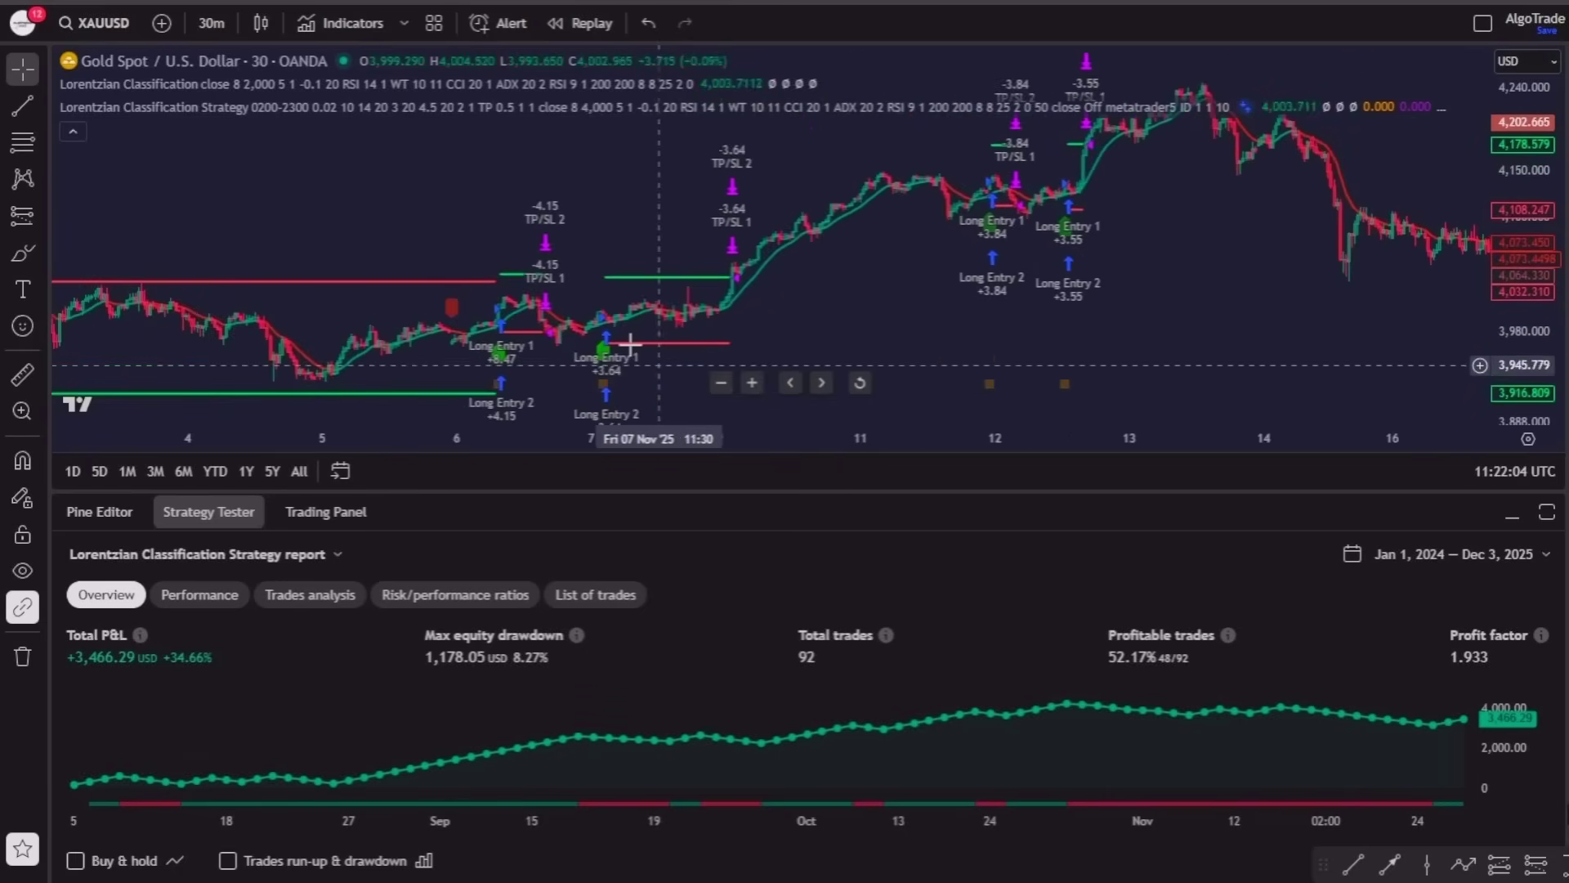
pyautogui.moveTo(1060, 316); pyautogui.dragTo(761, 199)
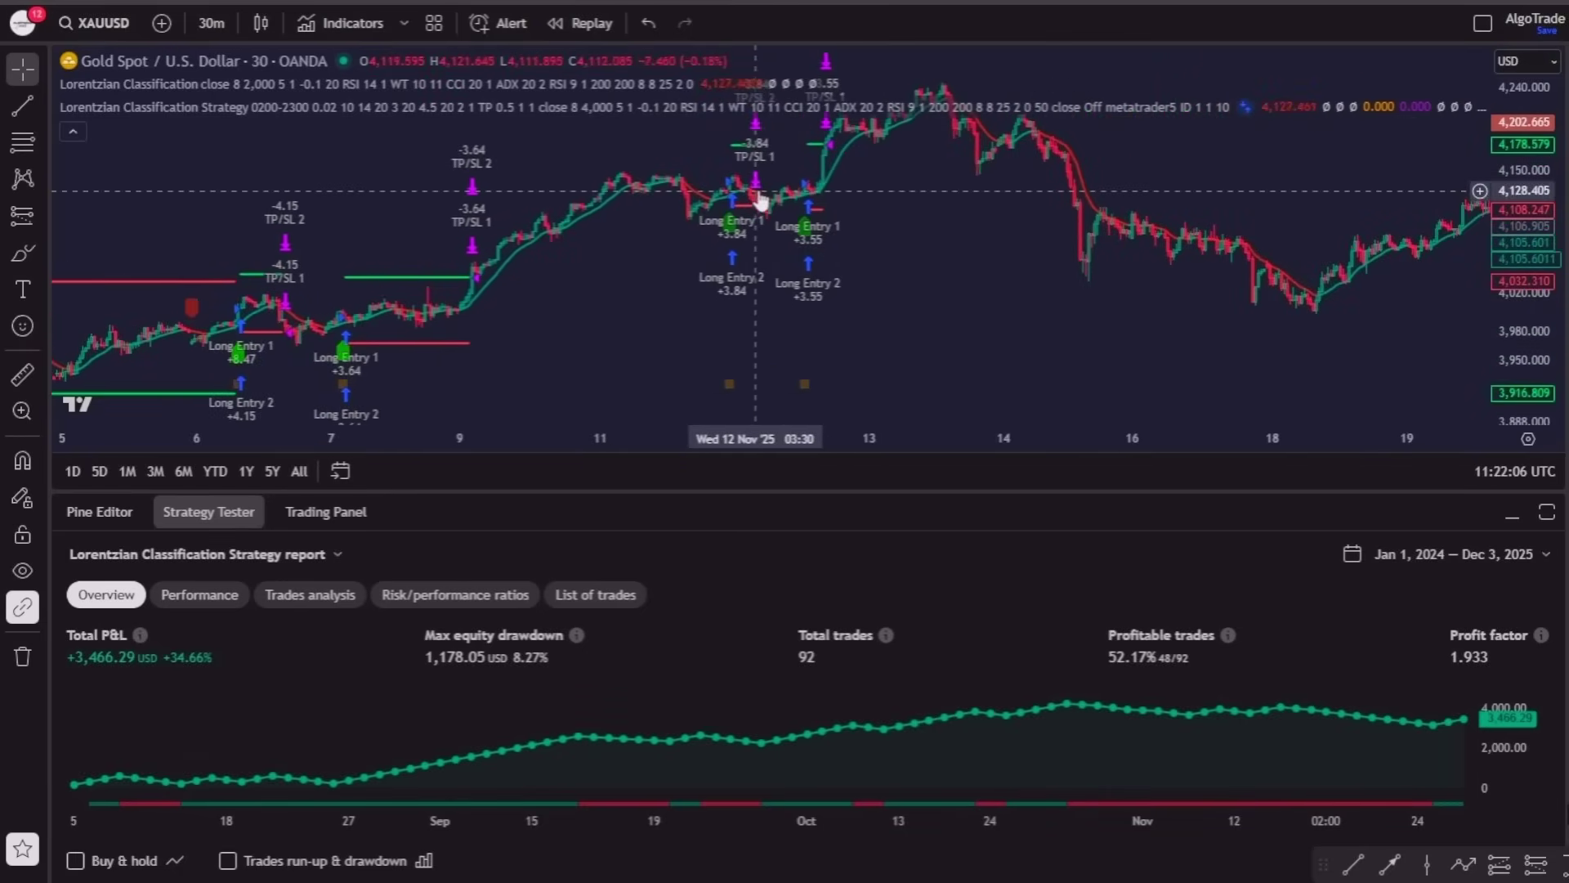
pyautogui.moveTo(1103, 308); pyautogui.dragTo(700, 307)
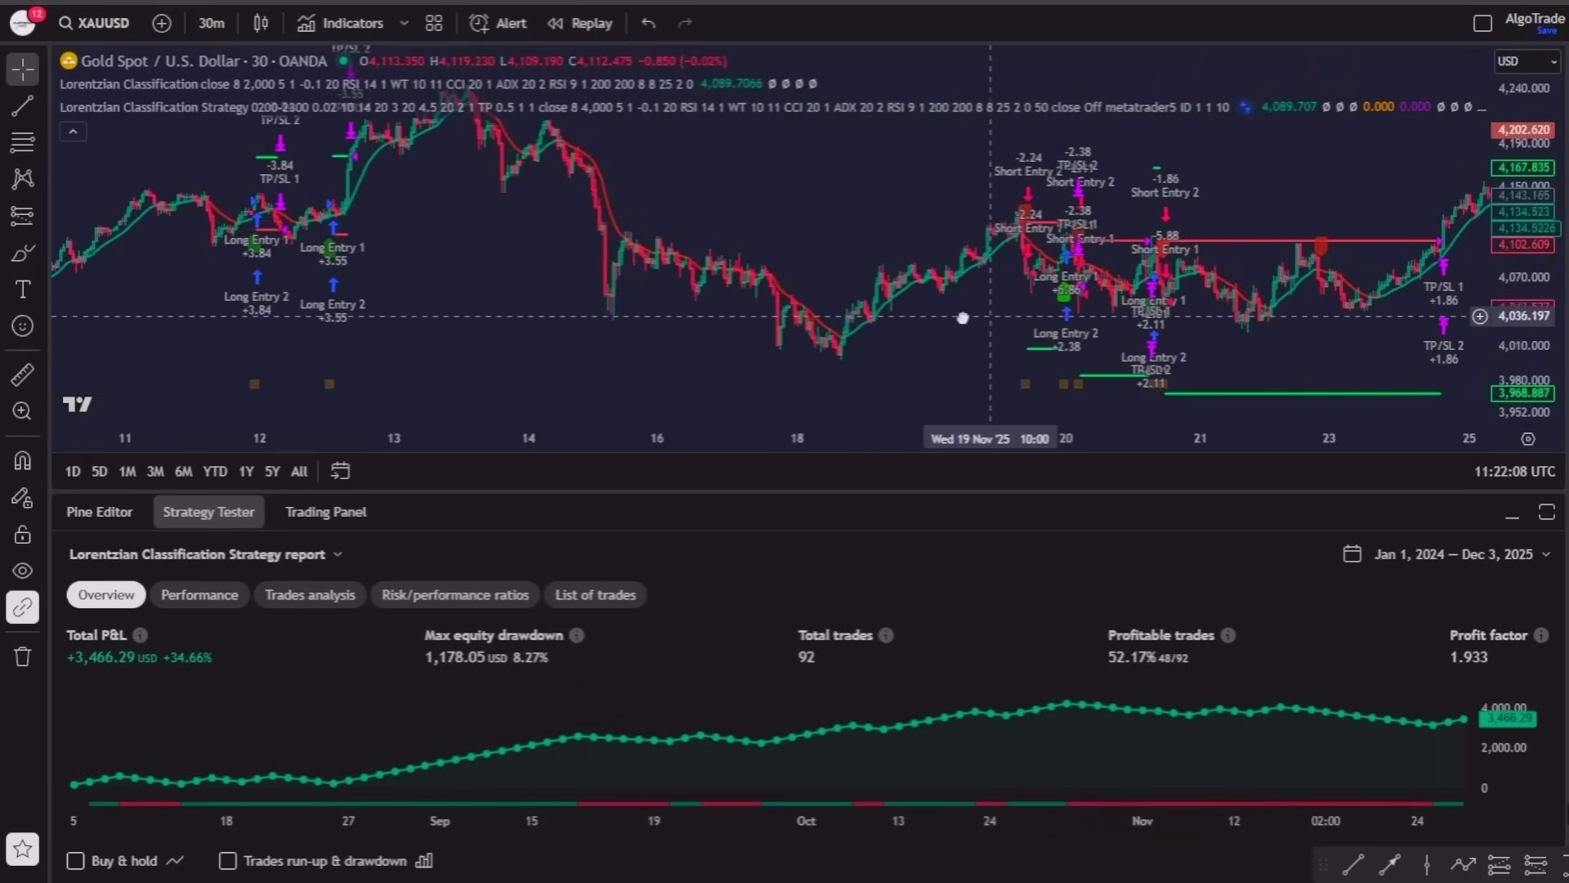
pyautogui.moveTo(956, 306); pyautogui.dragTo(691, 301)
pyautogui.moveTo(1050, 315); pyautogui.dragTo(842, 246)
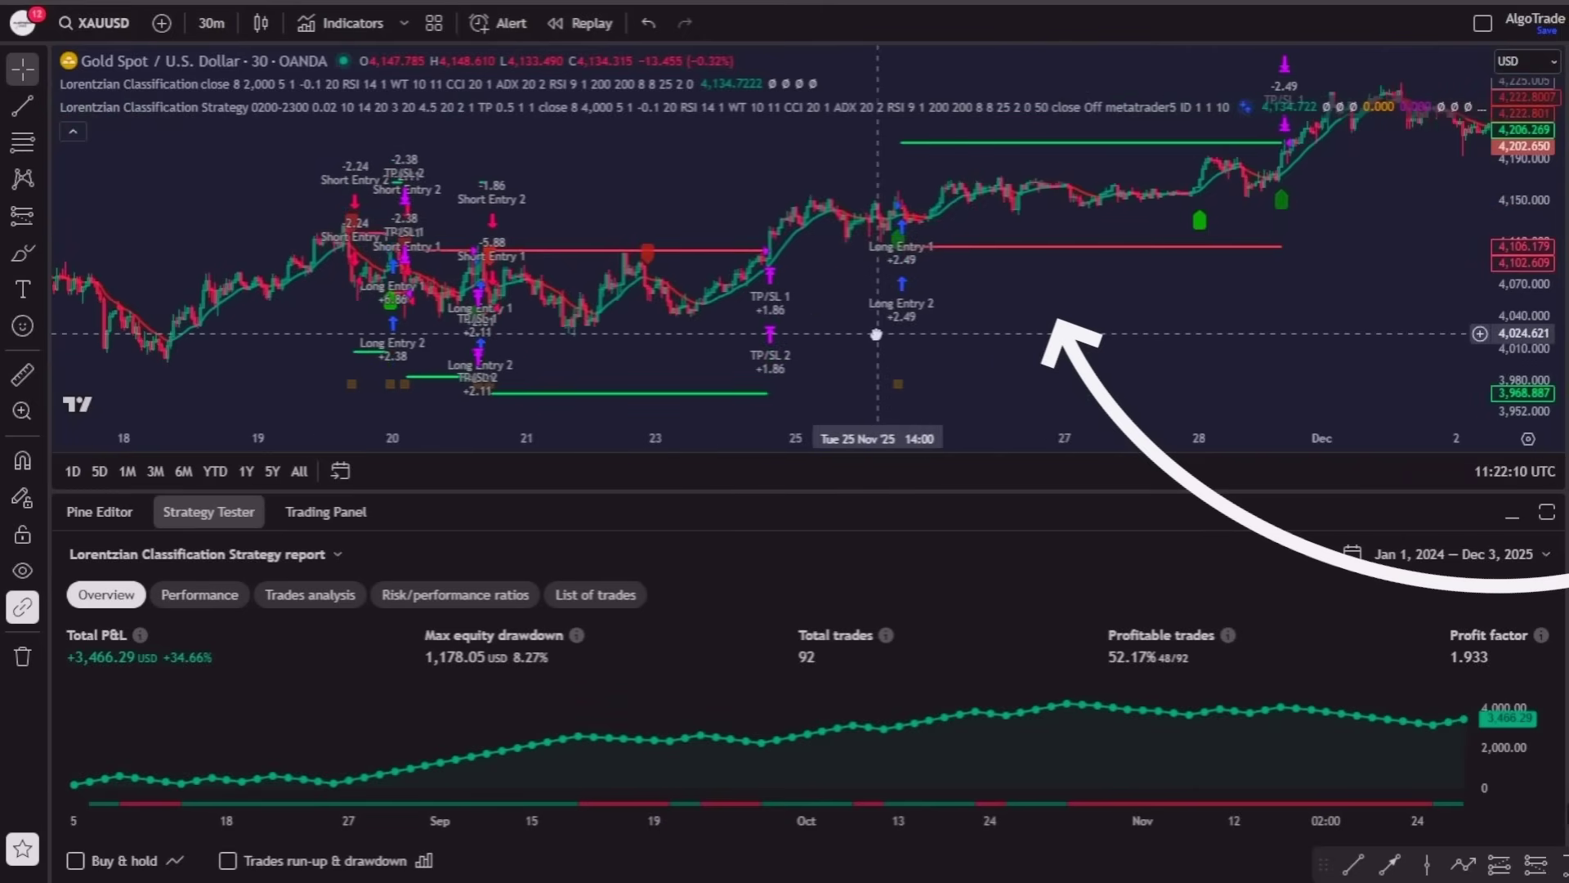
# Step: Review the strategy report's performance metrics on 30-minute and 1-hour timeframes, then load the NVIDIA chart
pyautogui.moveTo(915, 491); pyautogui.dragTo(901, 354)
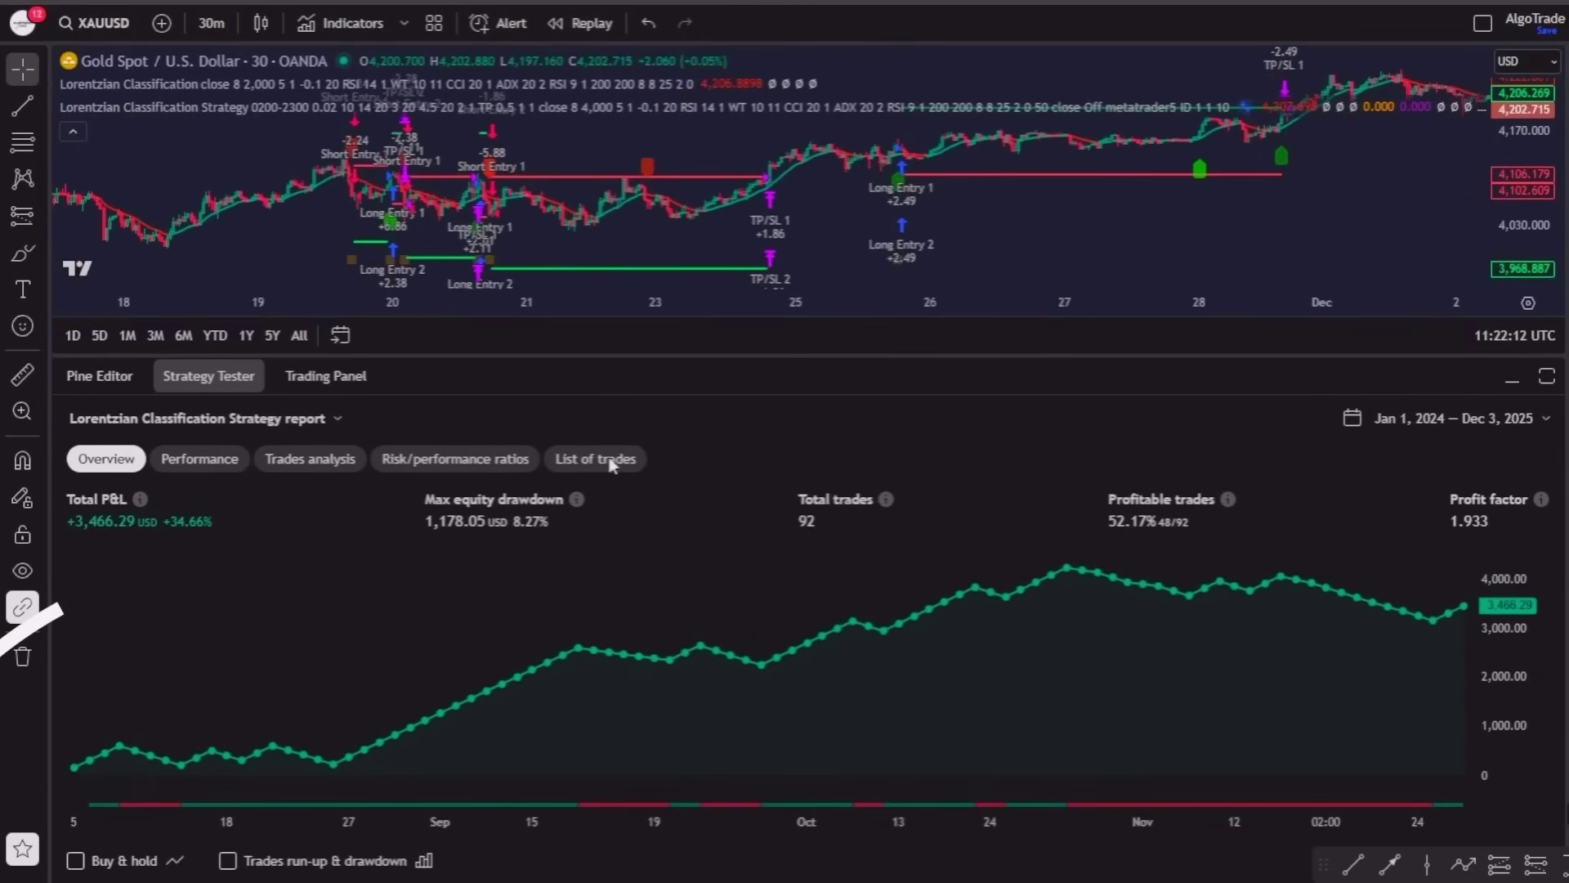
pyautogui.click(222, 463)
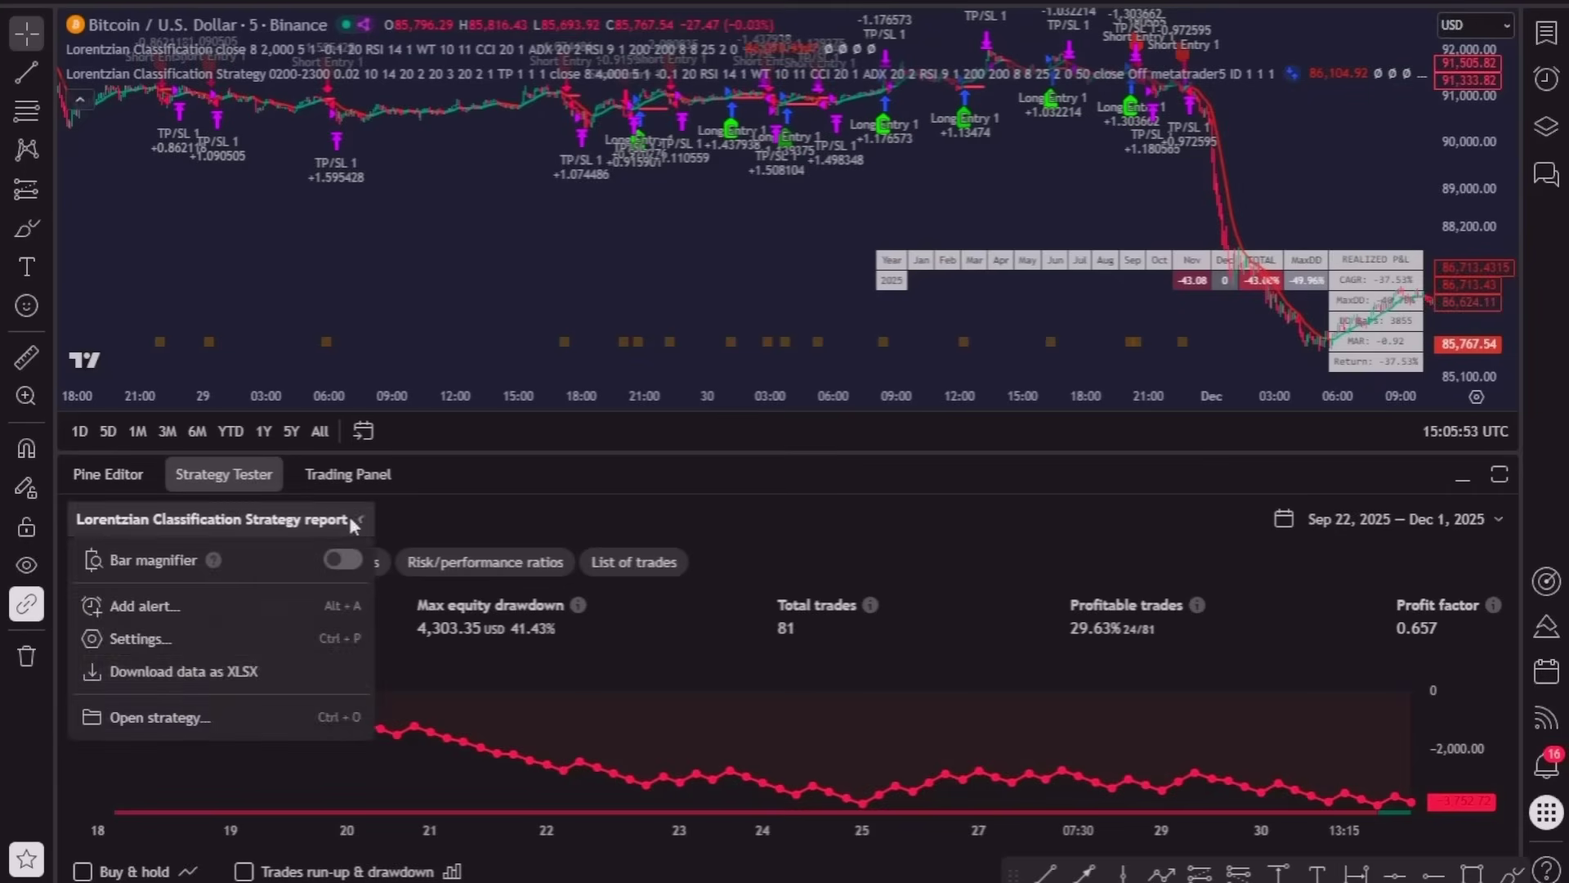
pyautogui.write('30')
pyautogui.press('Return')
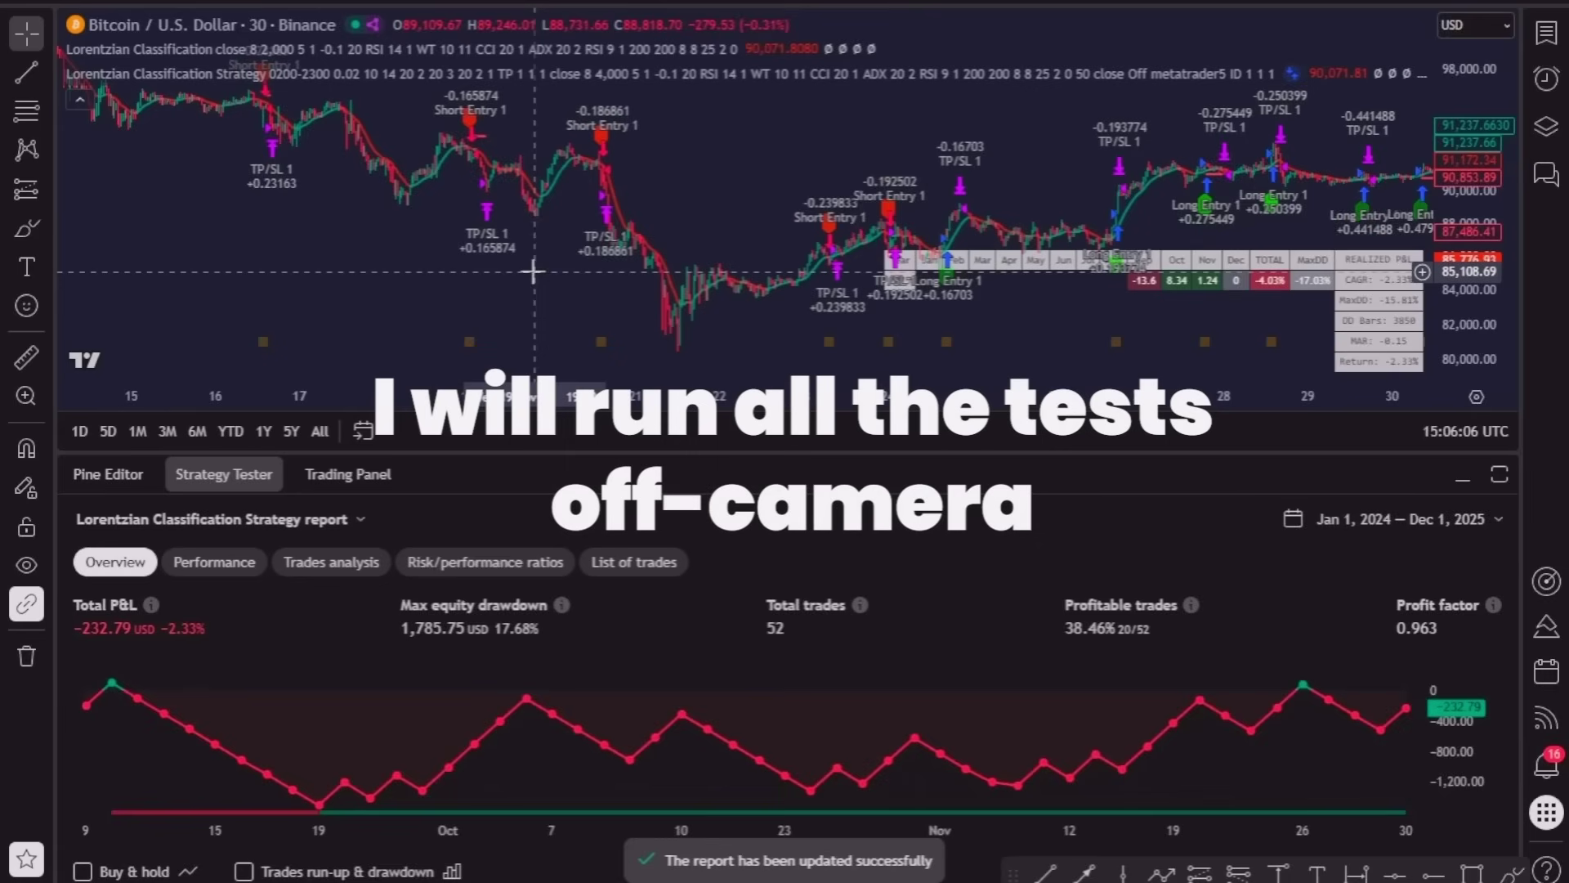
pyautogui.write('60')
pyautogui.press('Return')
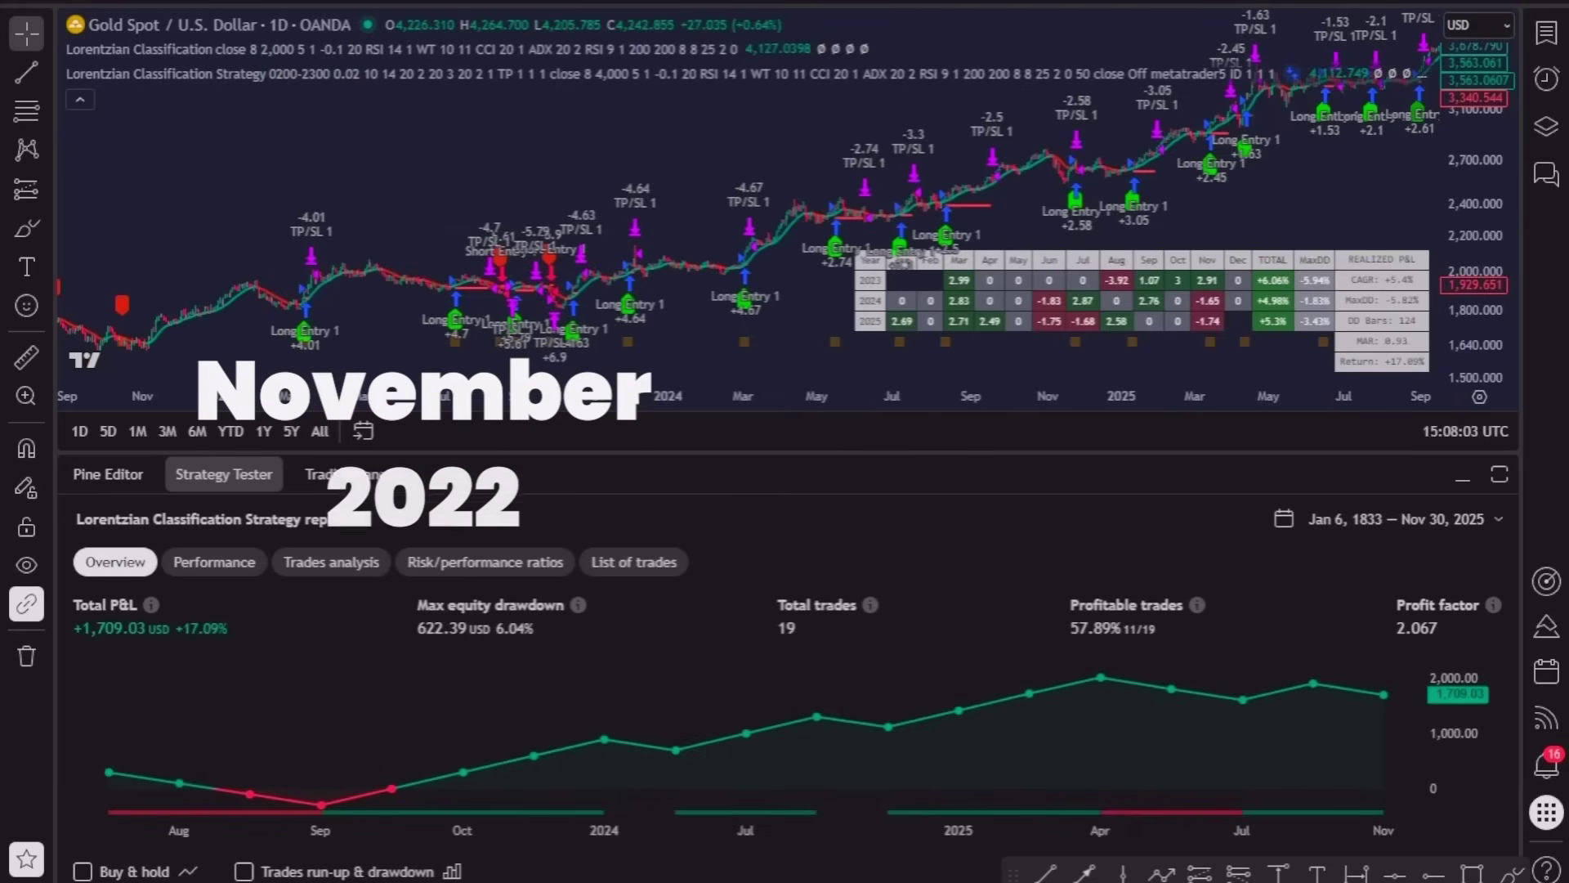
pyautogui.click(361, 520)
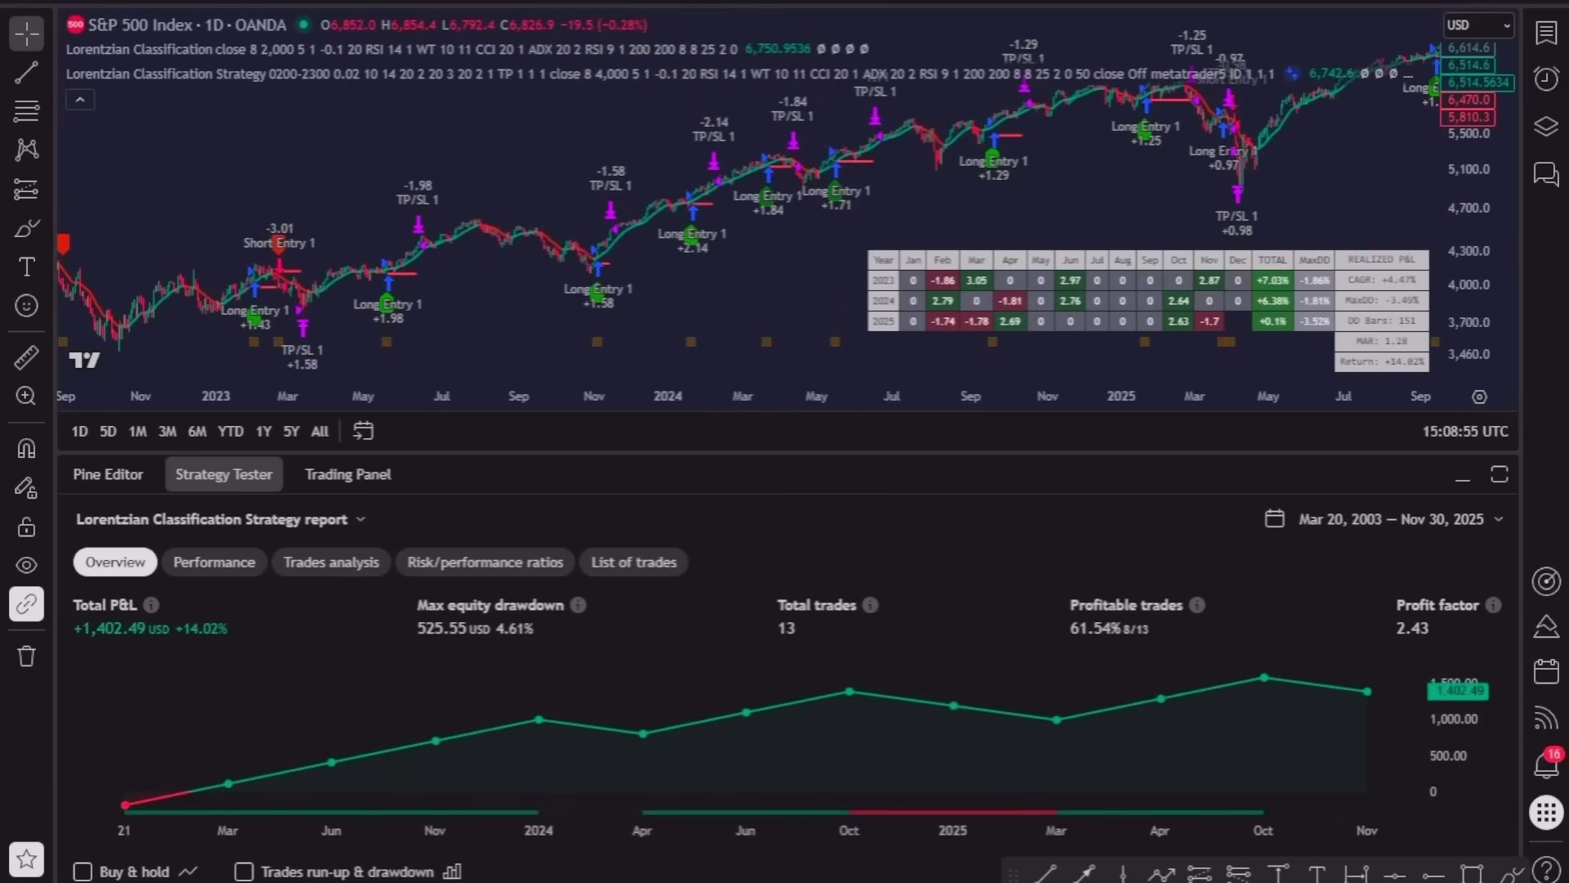
pyautogui.write('NVIDIA')
pyautogui.press('Return')
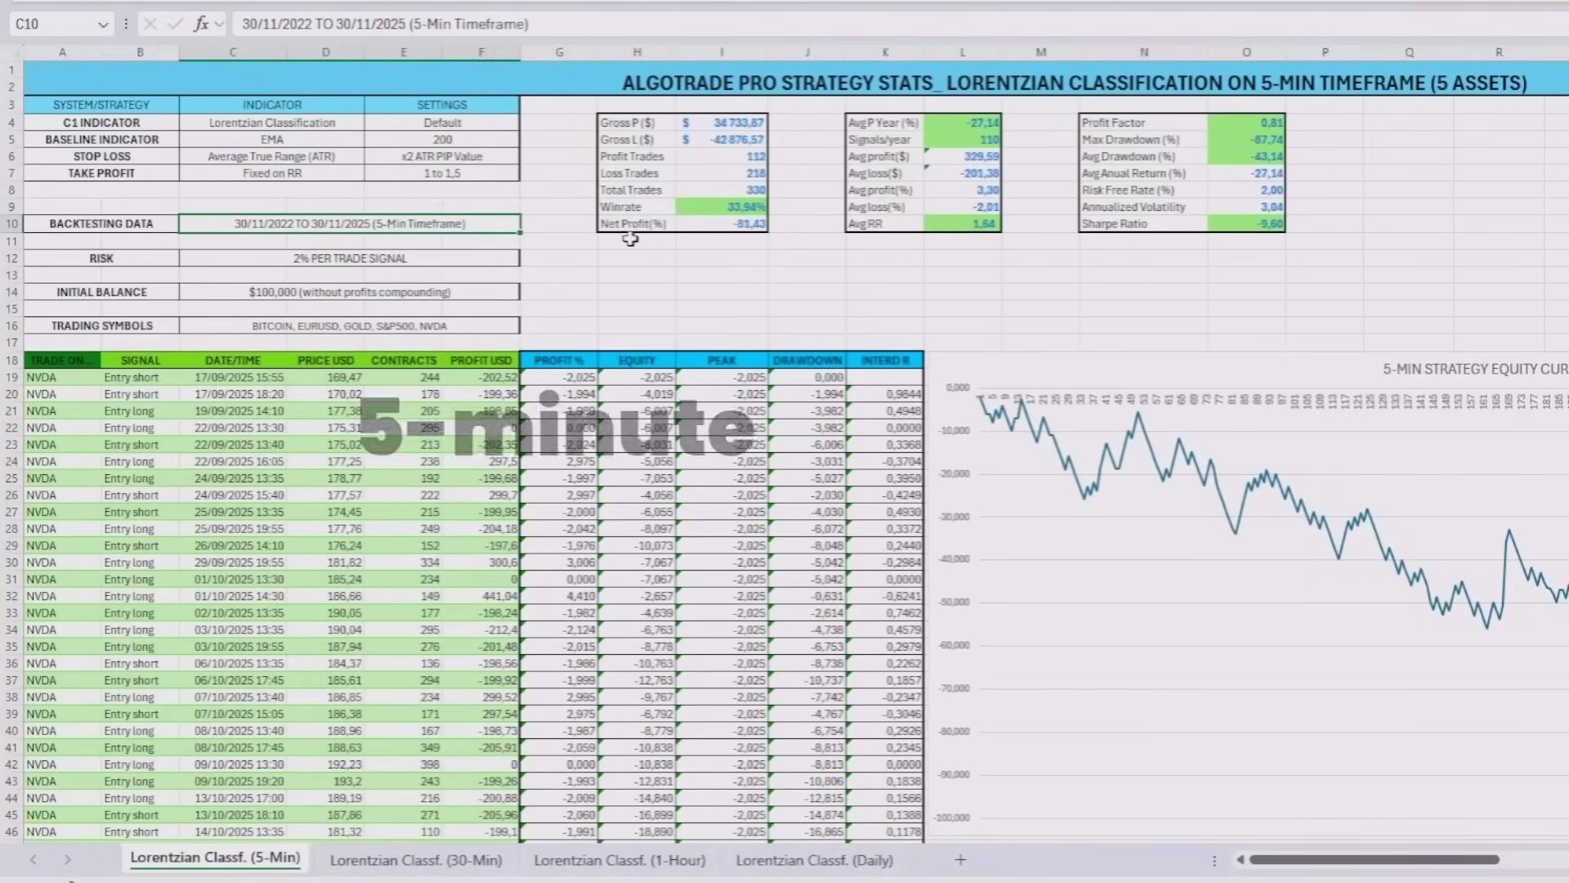
# Step: Check the Winrate formula on the 5-minute sheet, then switch to the 'Lorentzian Classf. (30-Min)' sheet
pyautogui.click(735, 208)
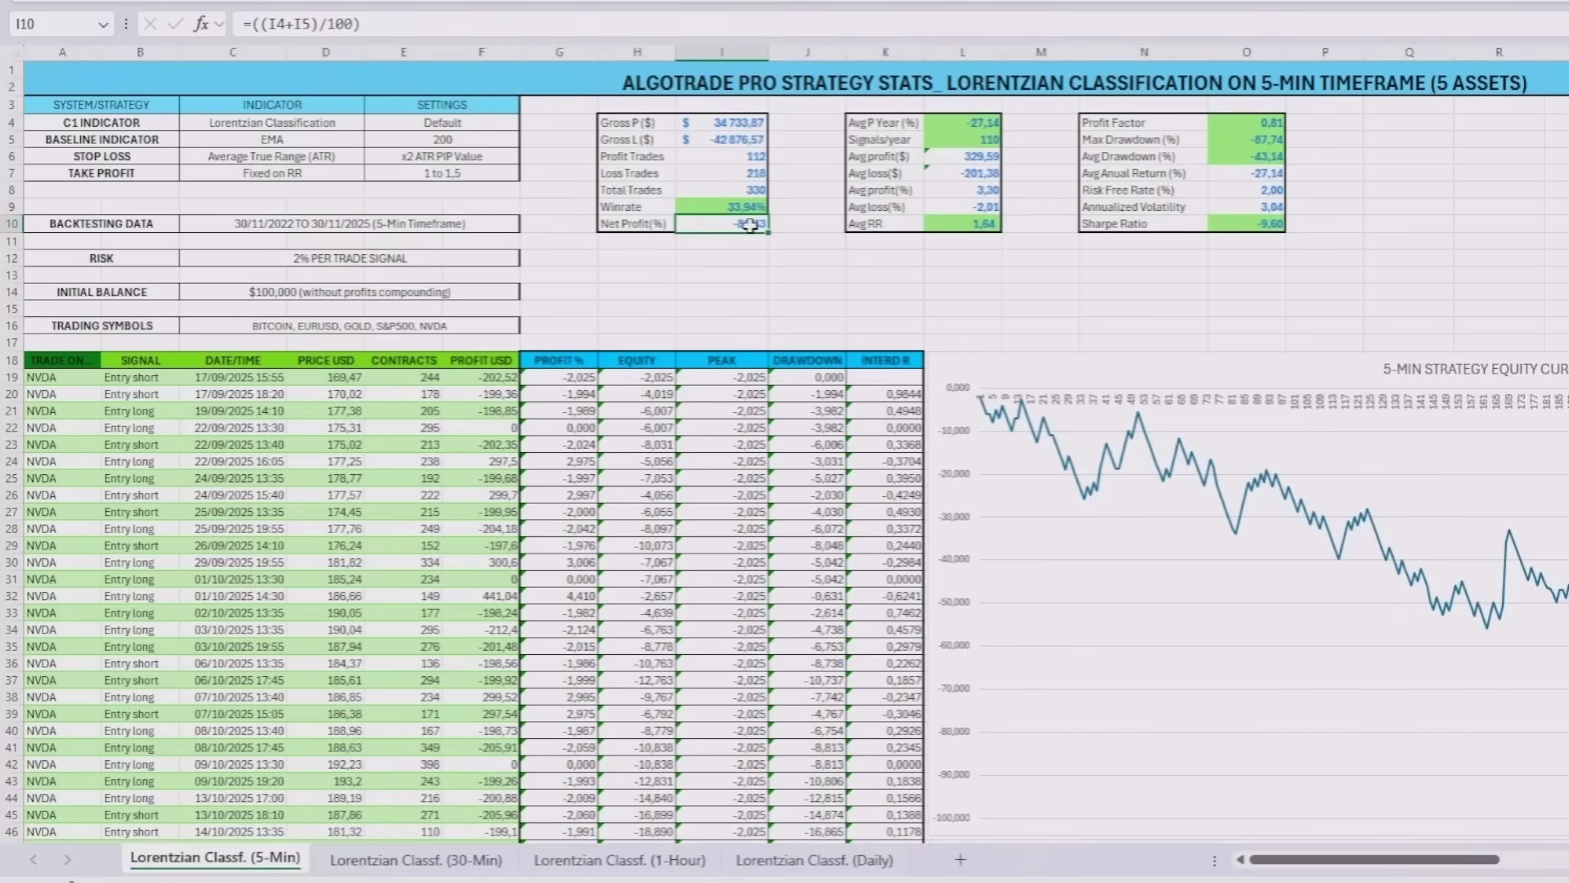
pyautogui.hscroll(5, 785, 490)
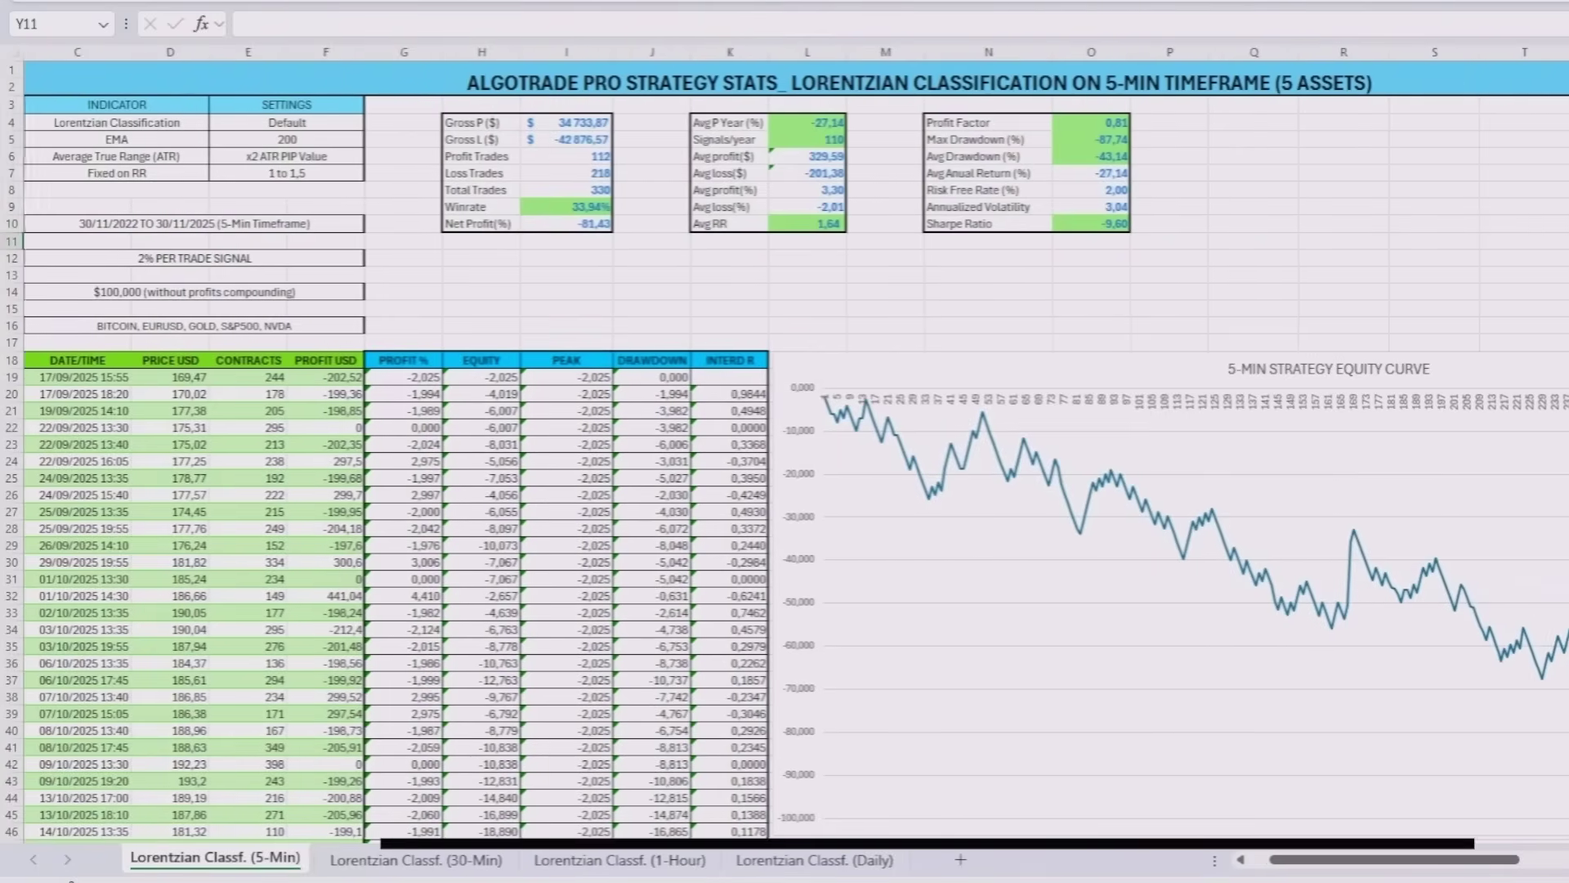
pyautogui.scroll(-5, 695, 211)
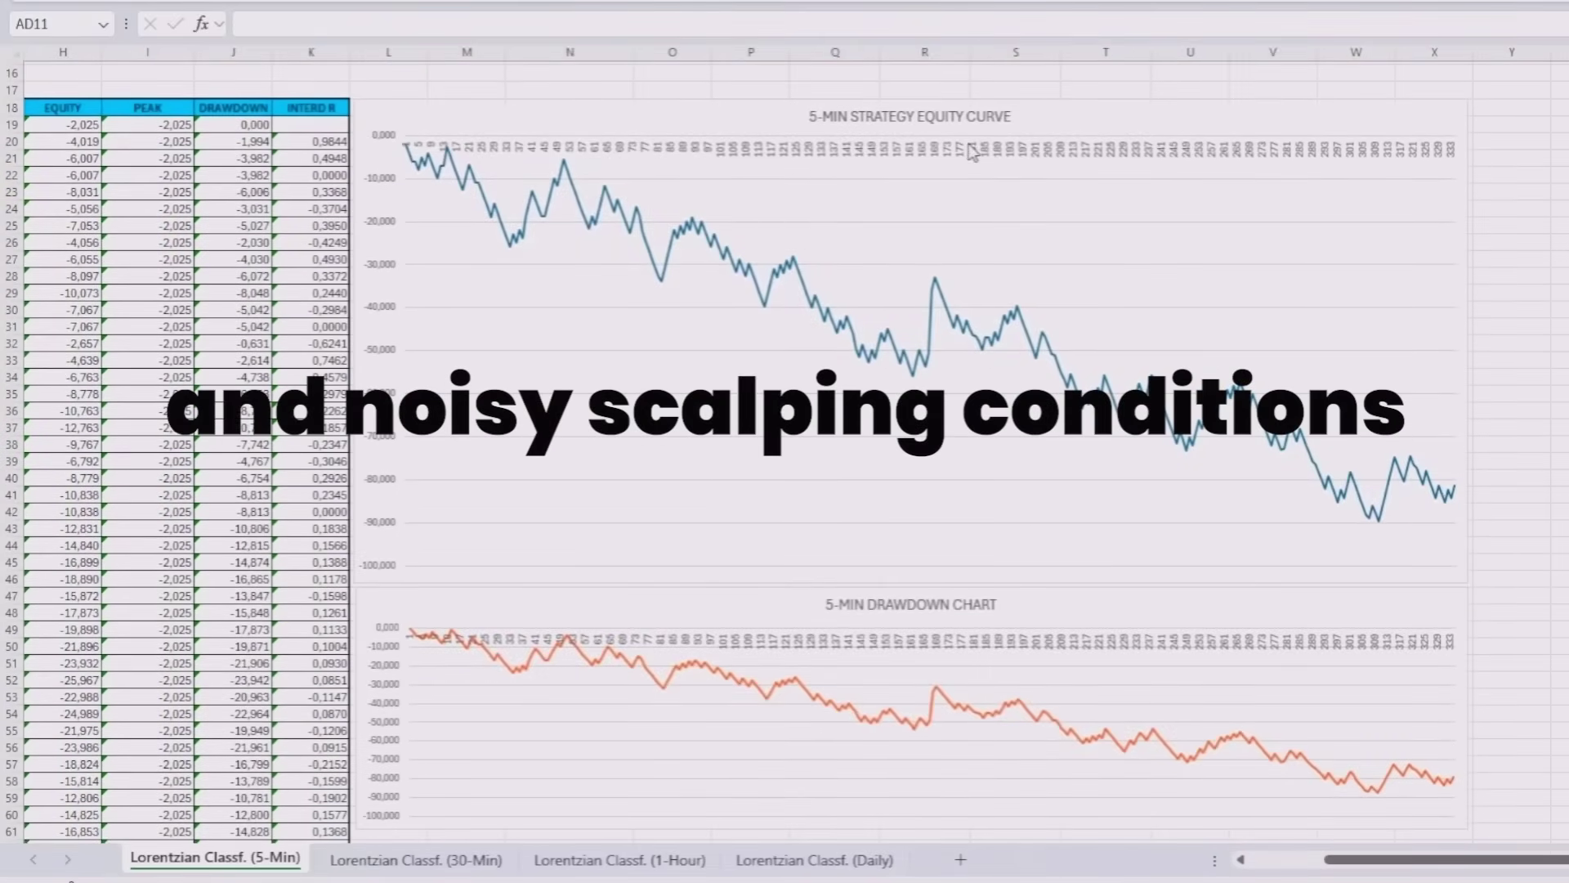
pyautogui.scroll(3, 813, 110)
pyautogui.scroll(2, 736, 658)
pyautogui.click(463, 860)
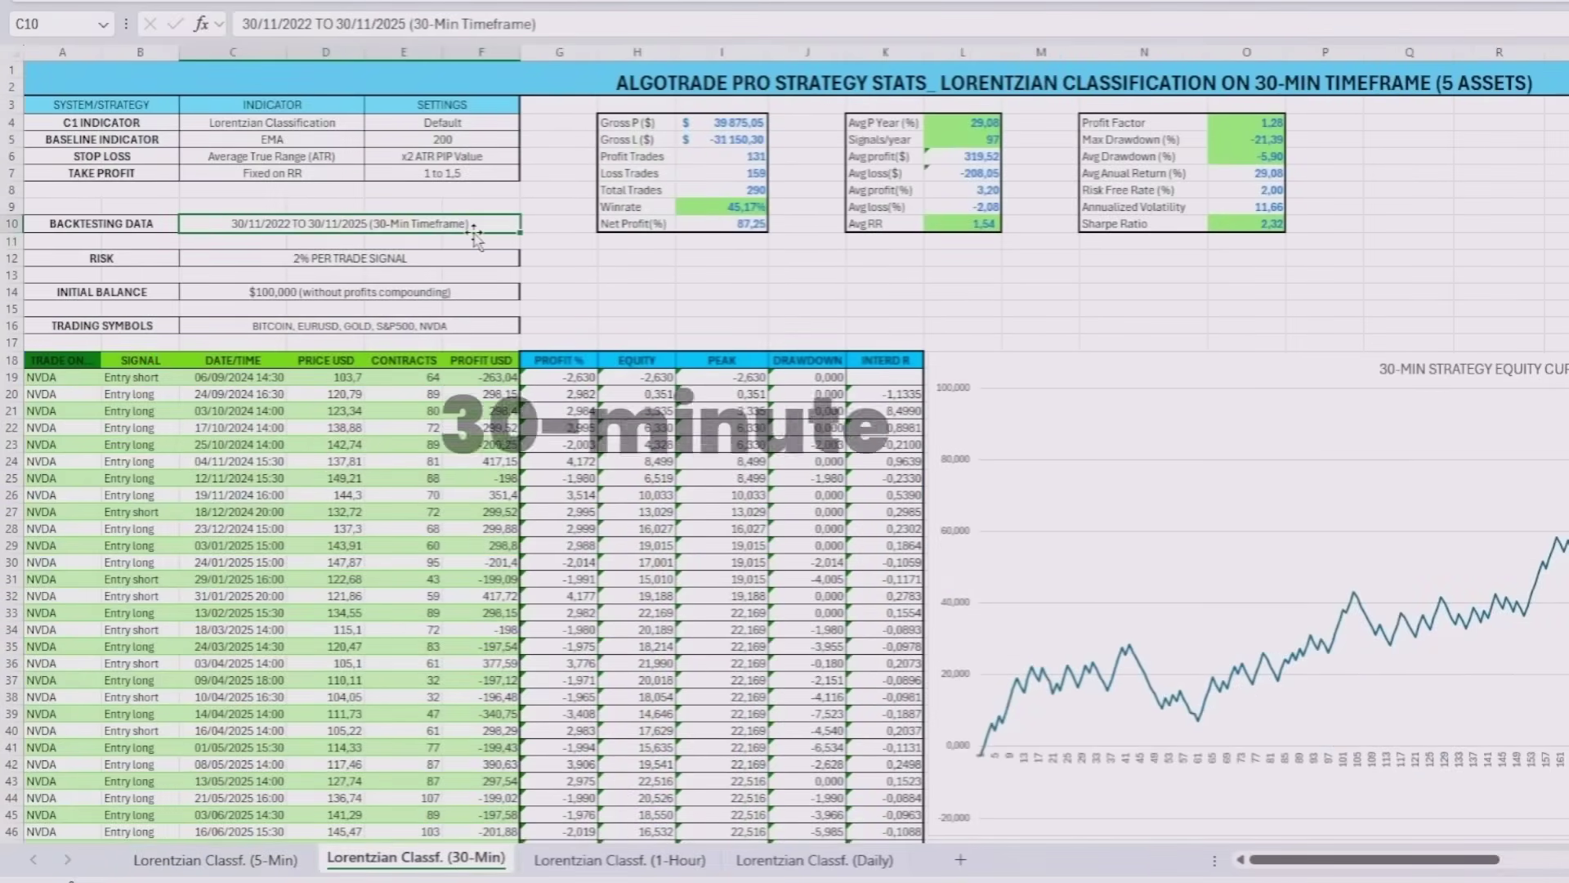
# Step: Inspect the Winrate formula in I9 and the equity curve, then switch to the 'Lorentzian Classf. (1-Hour)' sheet
pyautogui.click(702, 208)
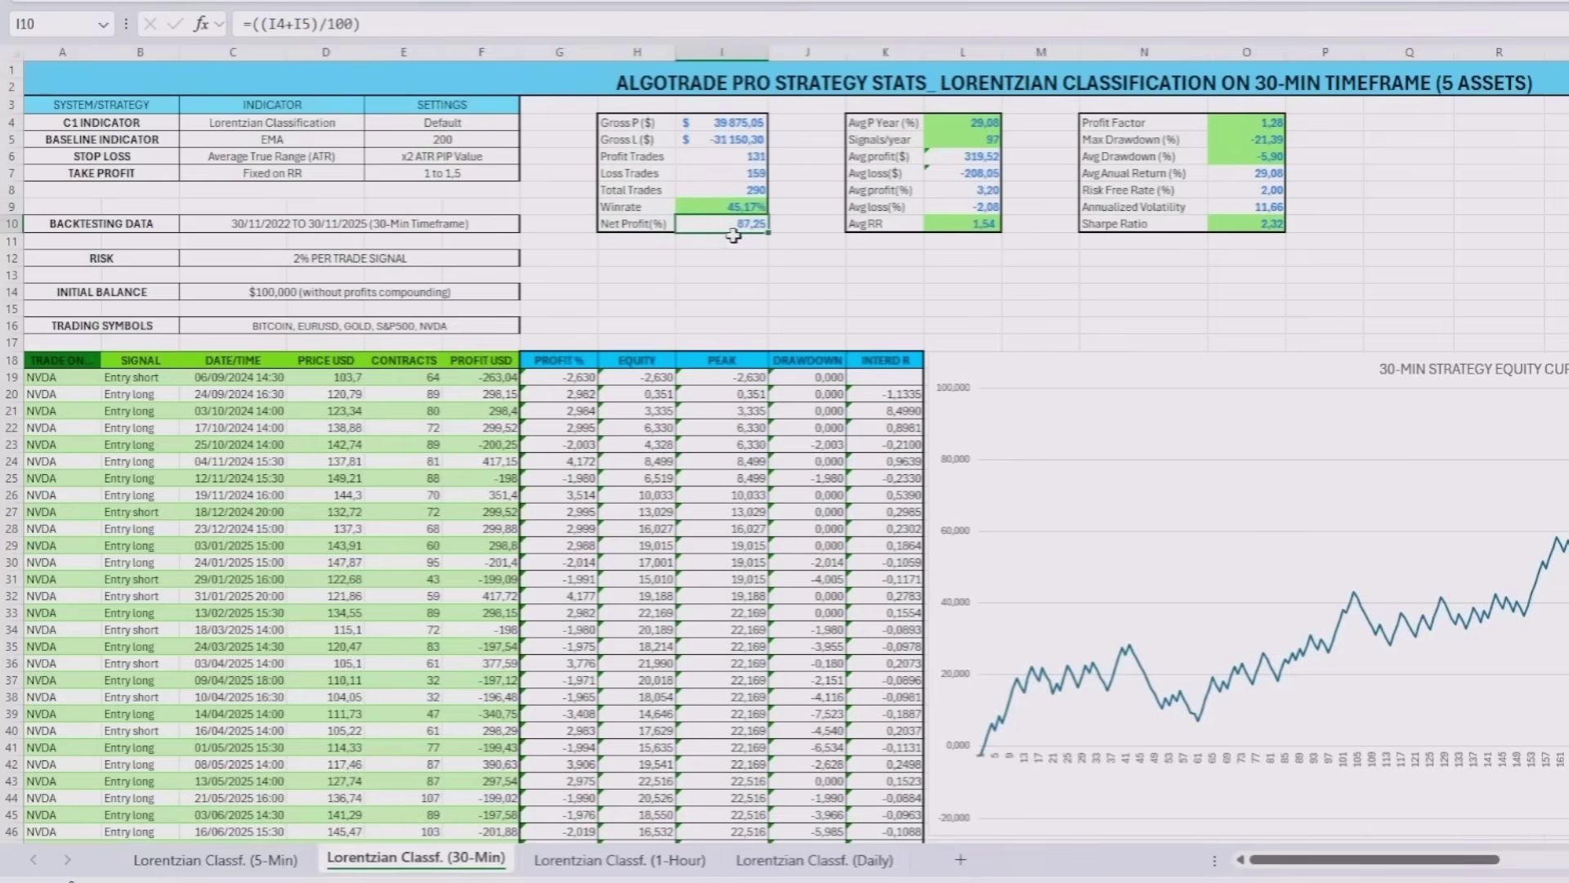
pyautogui.press('Right')
pyautogui.press('Right')
pyautogui.press('Right')
pyautogui.press('Right')
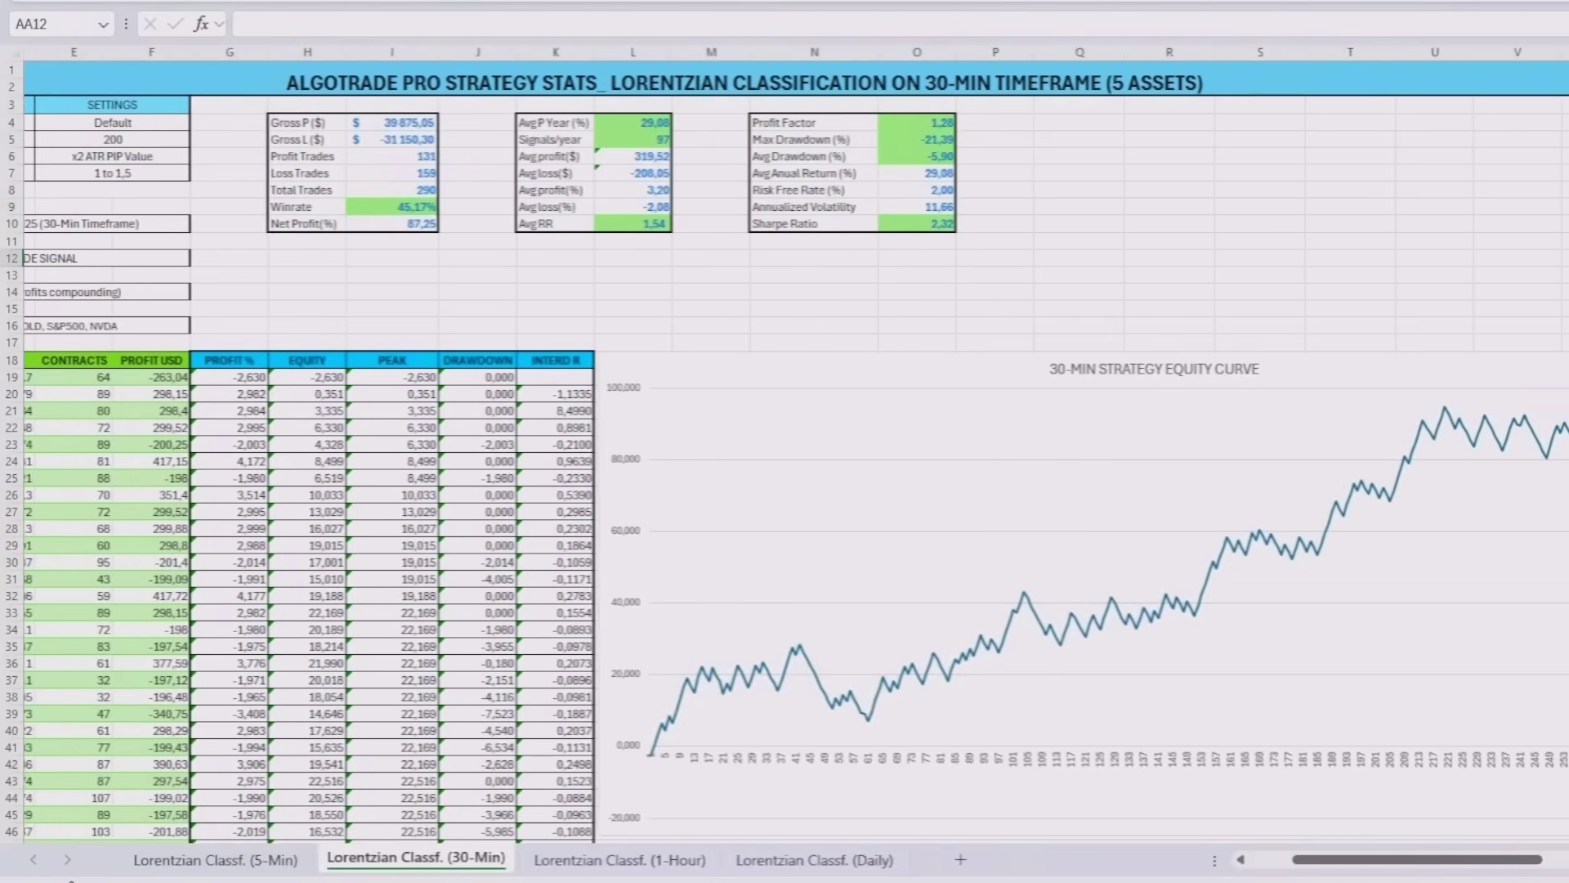
pyautogui.press('Right')
pyautogui.press('Right')
pyautogui.press('Right')
pyautogui.scroll(-5, 548, 532)
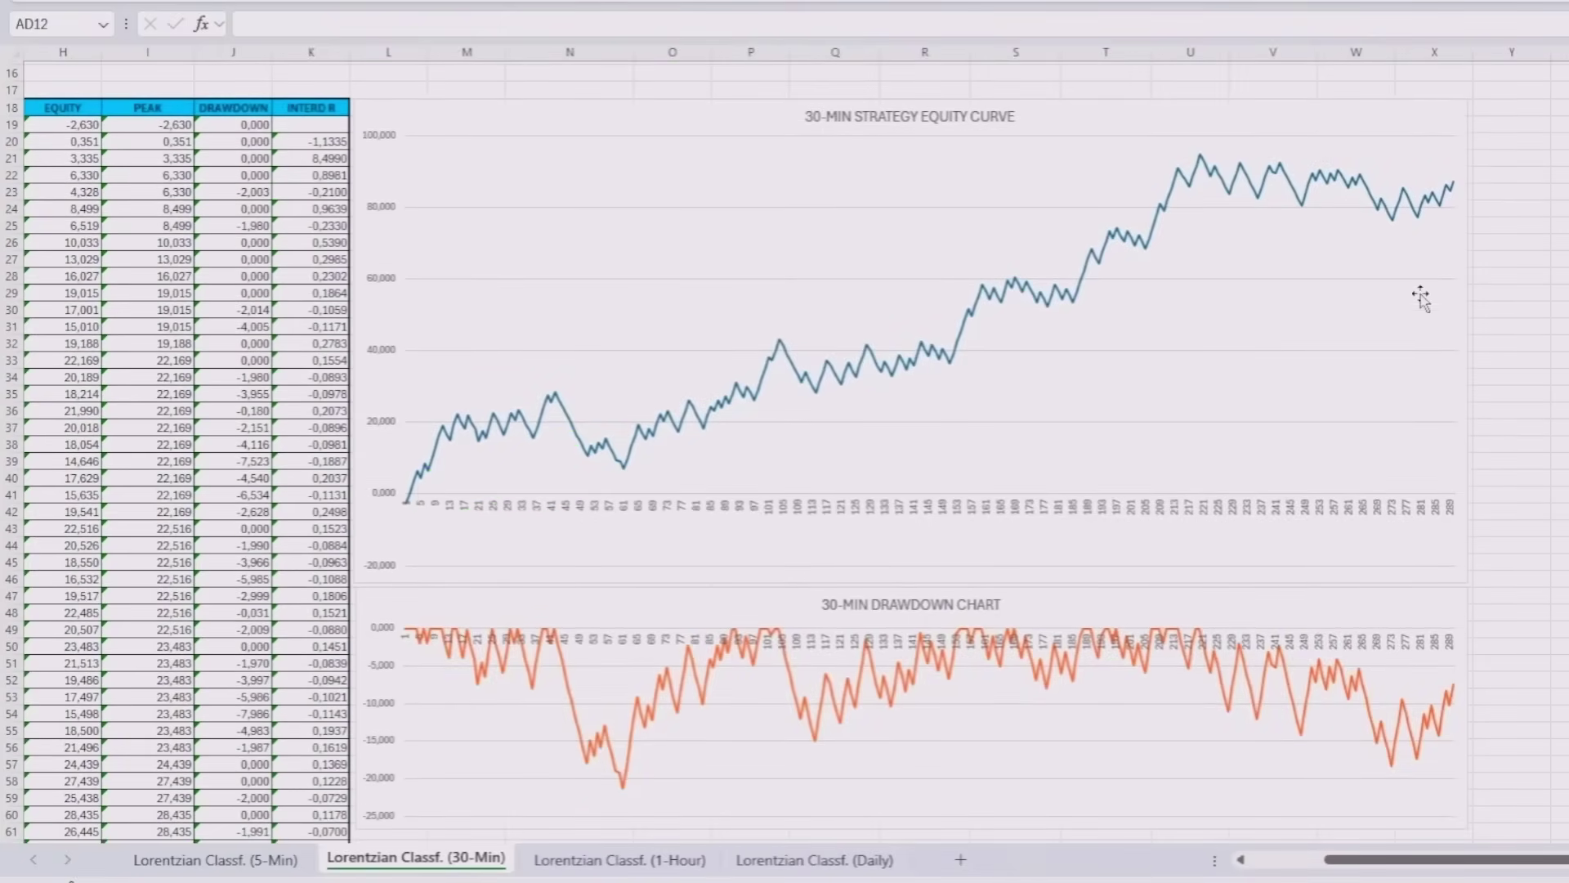
pyautogui.scroll(5, 1420, 298)
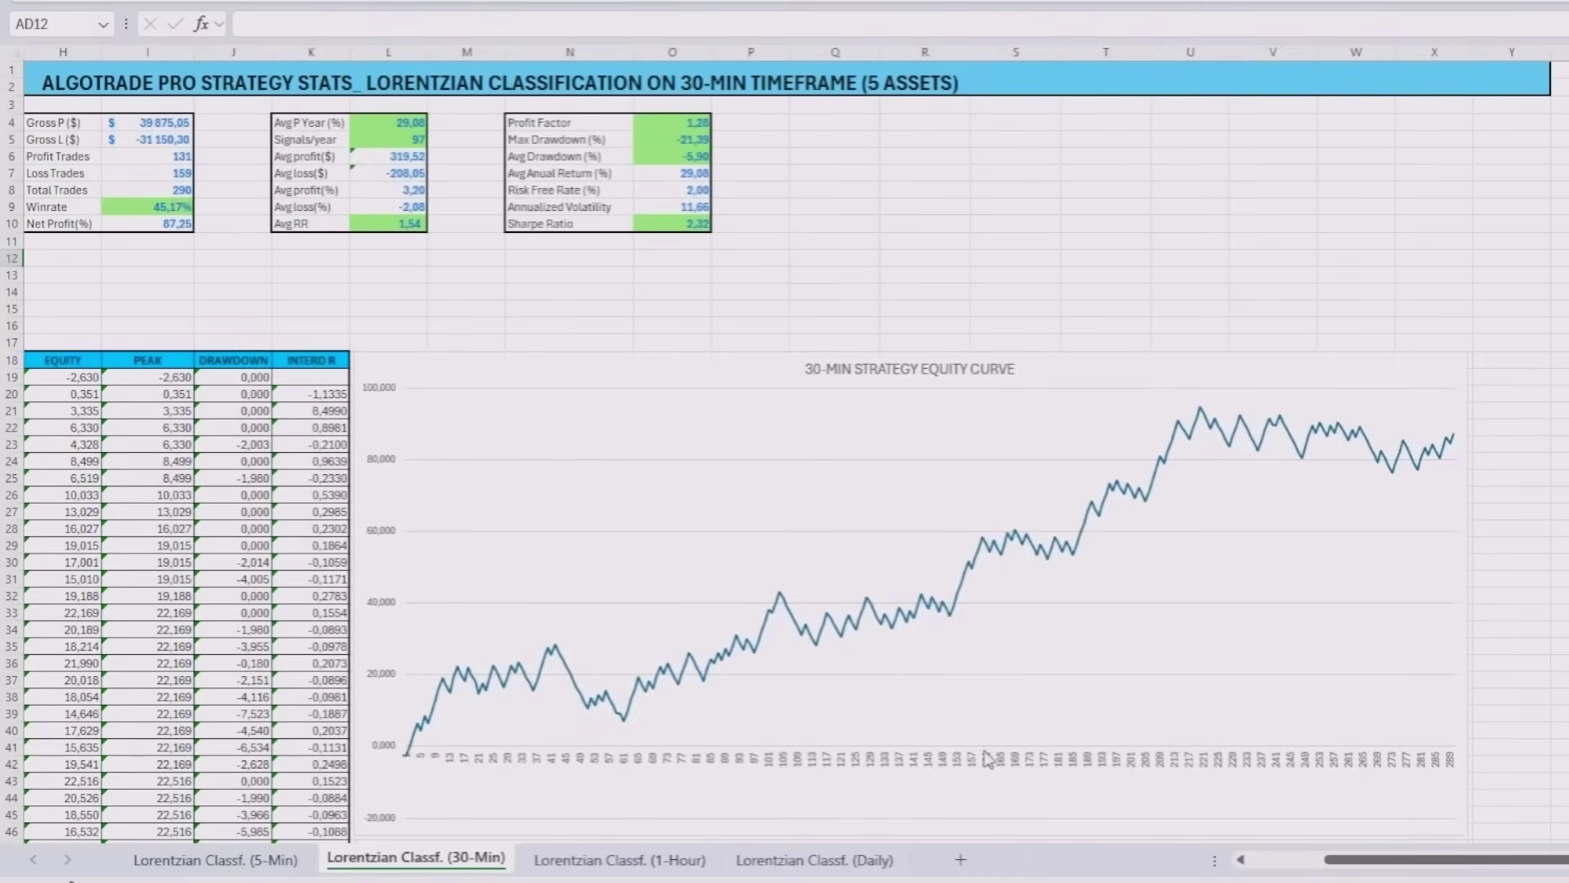
pyautogui.click(631, 865)
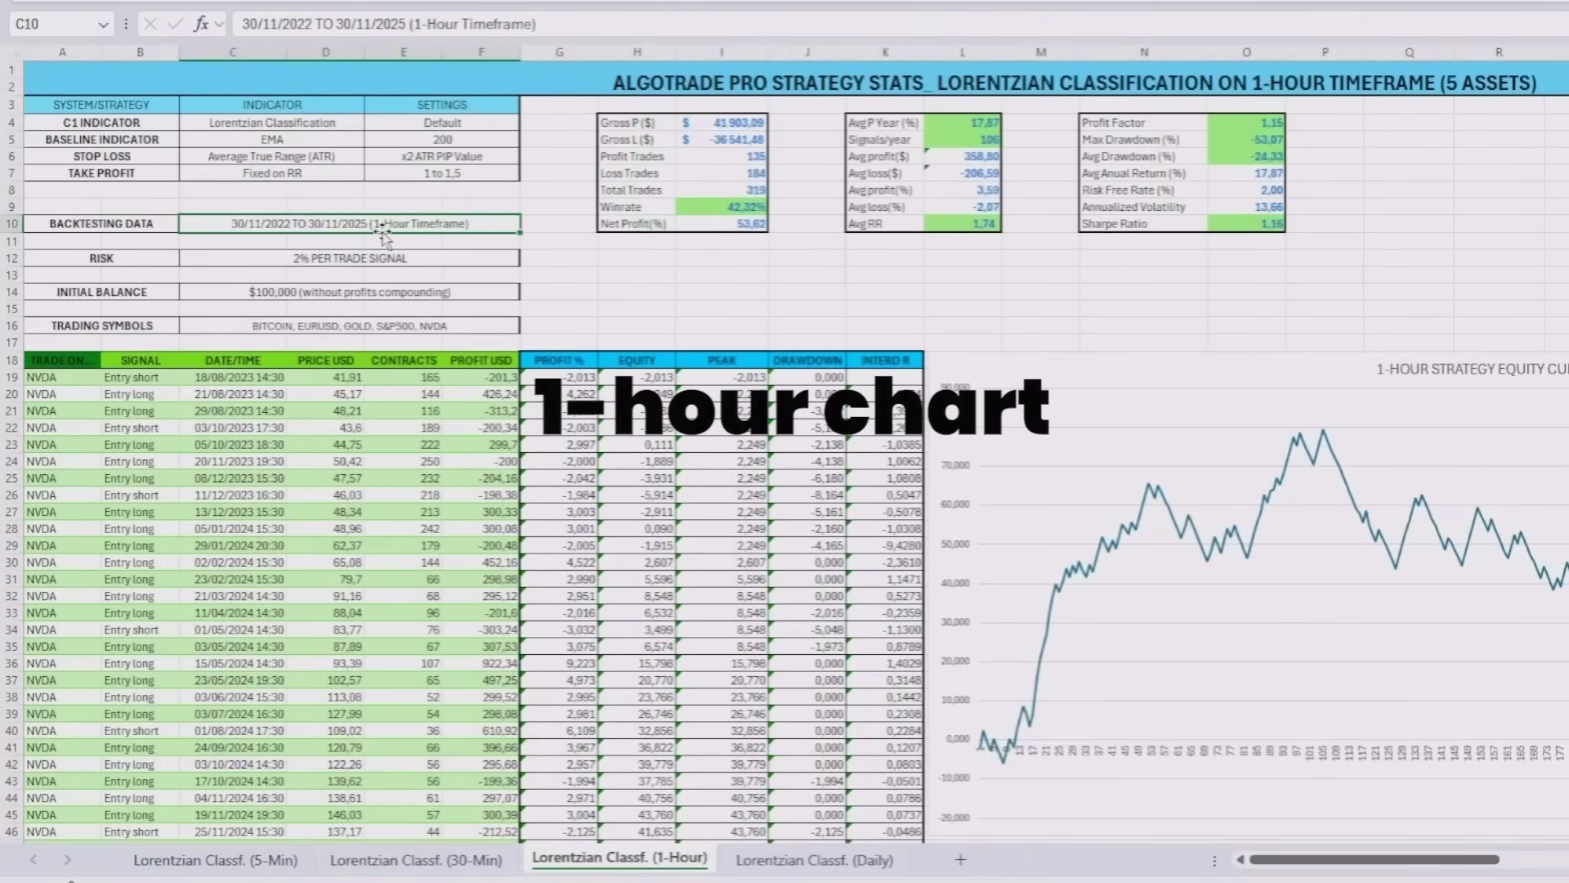
# Step: Check the 1-hour Winrate calculation, then switch to the 'Lorentzian Classf. (Daily)' sheet
pyautogui.click(736, 208)
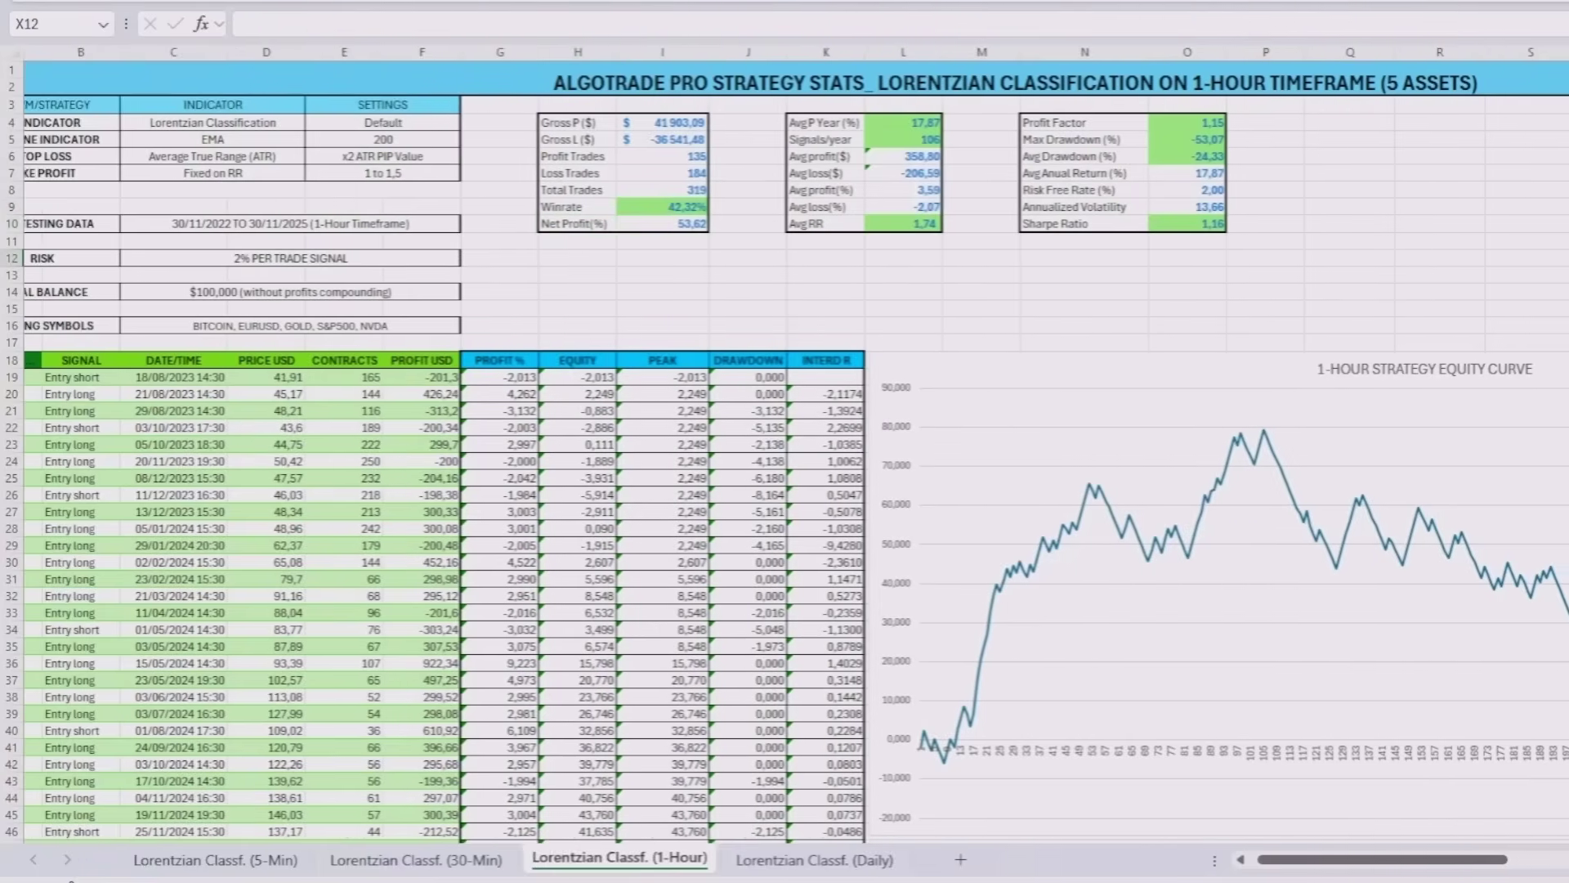
pyautogui.hscroll(6, 784, 491)
pyautogui.scroll(-2, 786, 490)
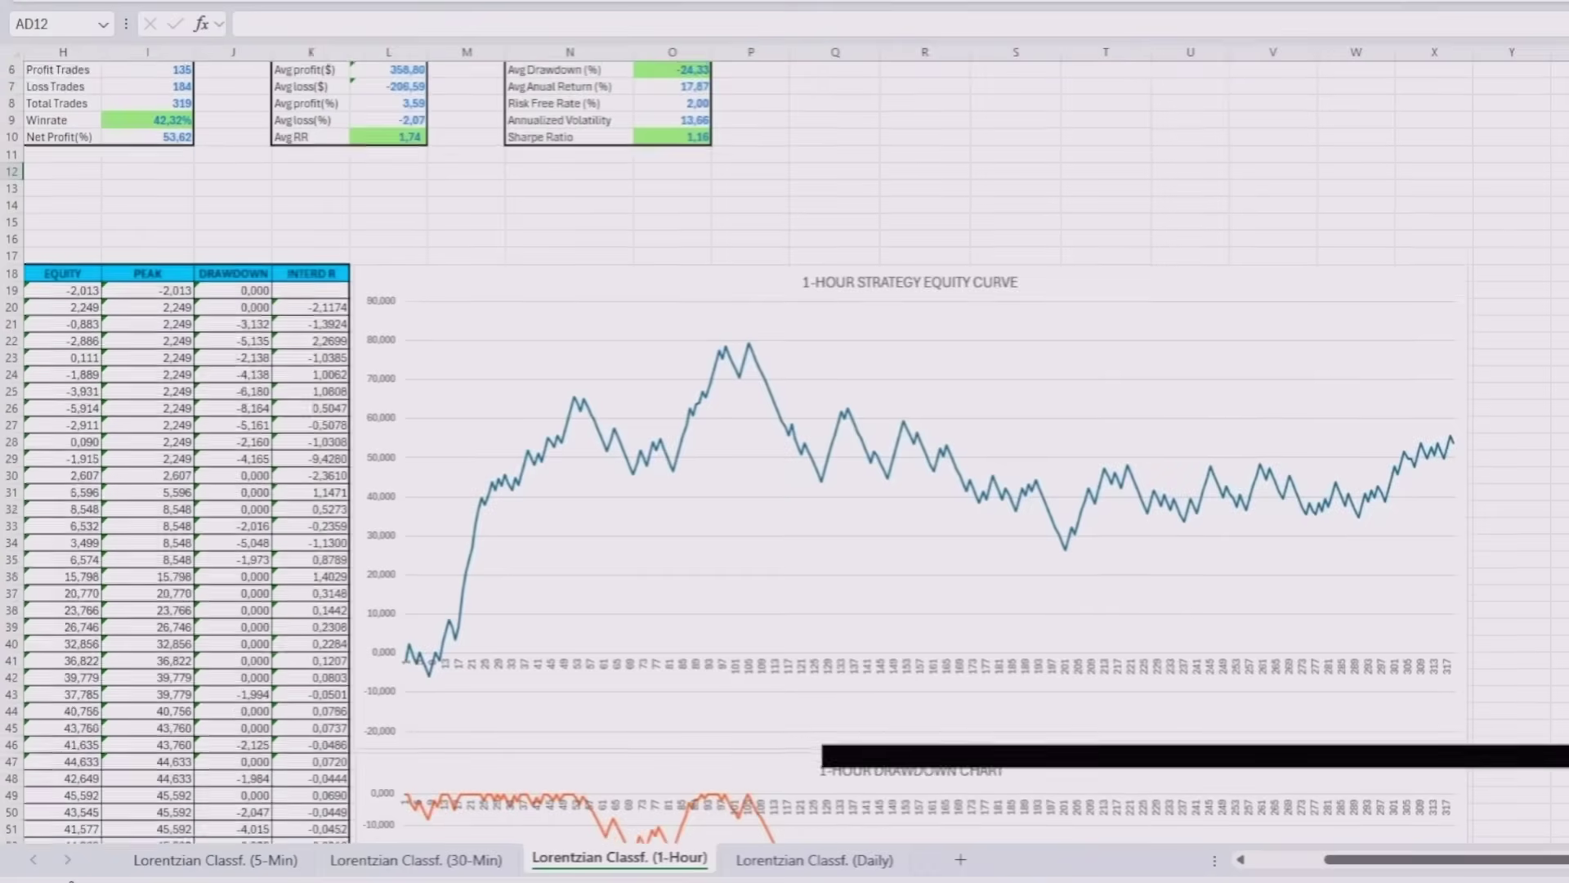
pyautogui.scroll(-3, 784, 491)
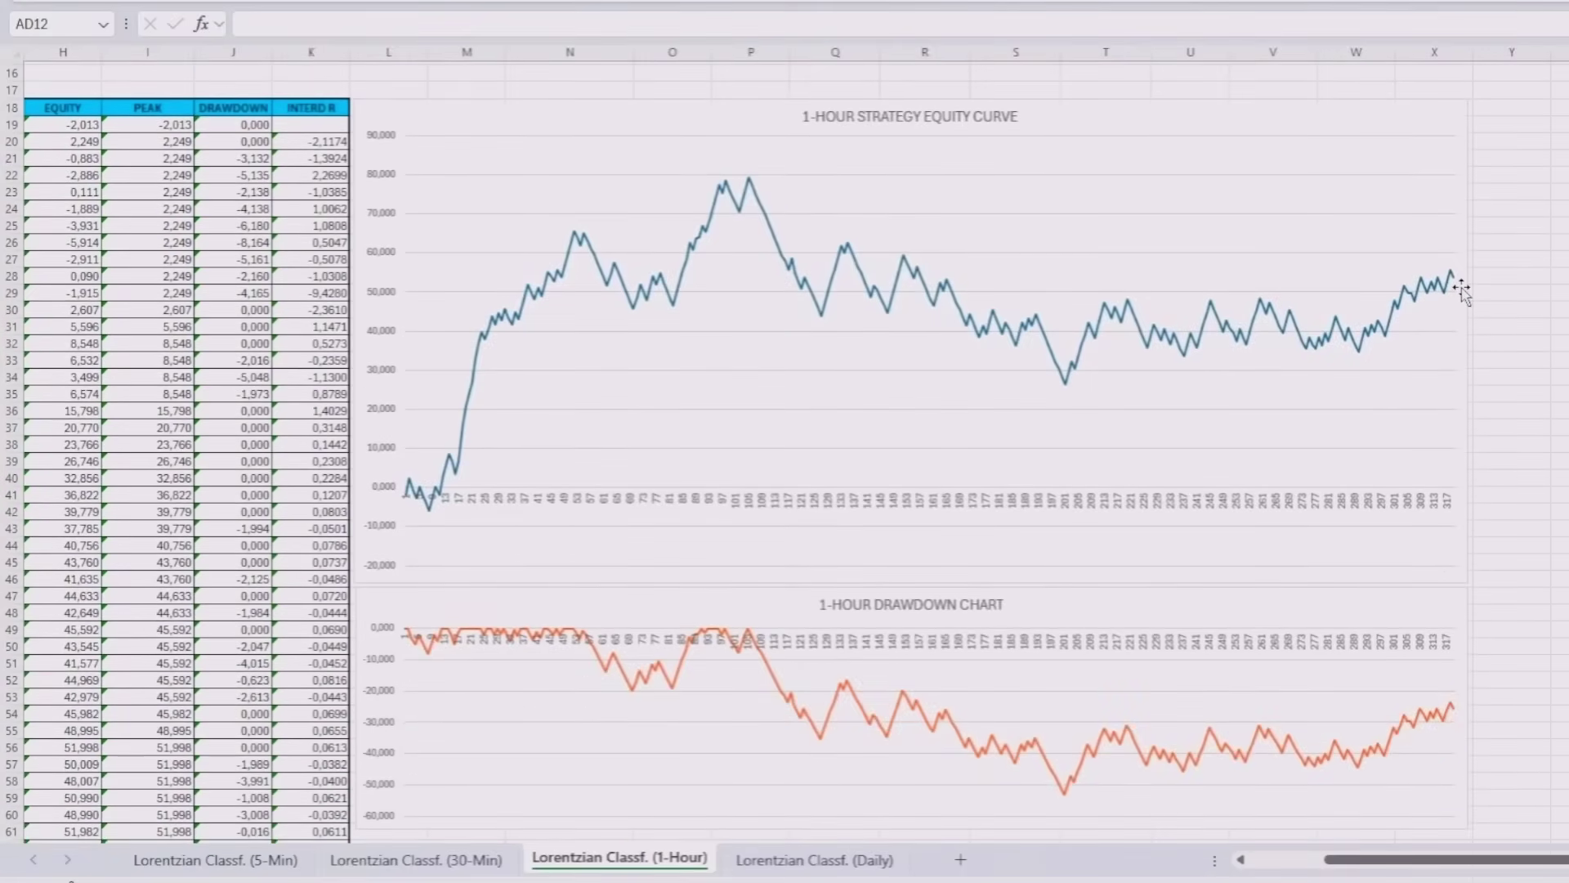
pyautogui.scroll(4, 1285, 467)
pyautogui.scroll(1, 1229, 509)
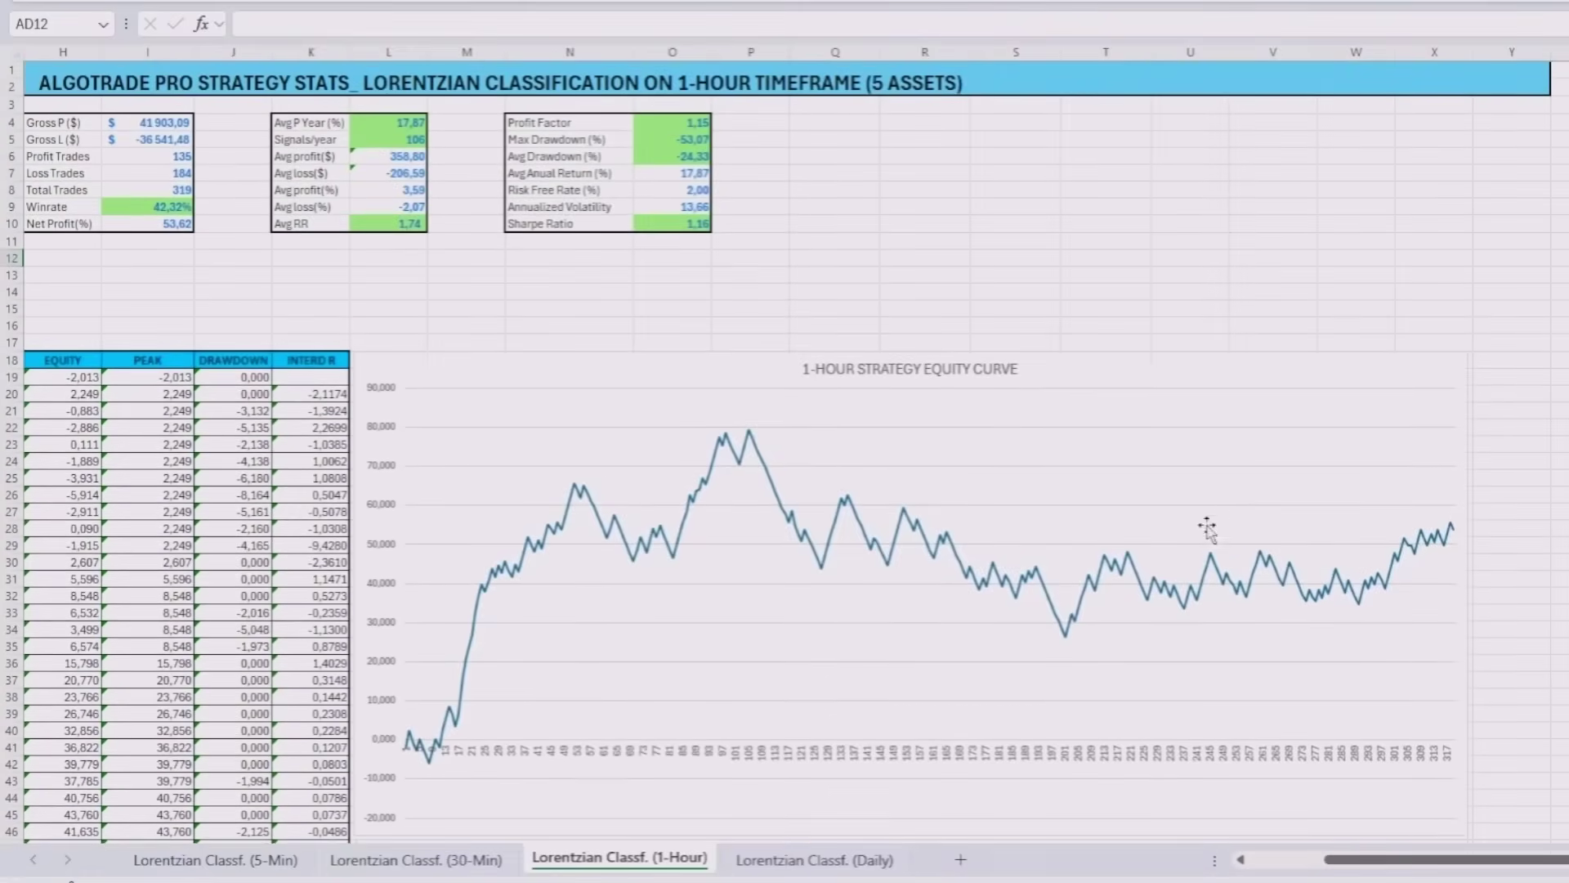
pyautogui.click(840, 863)
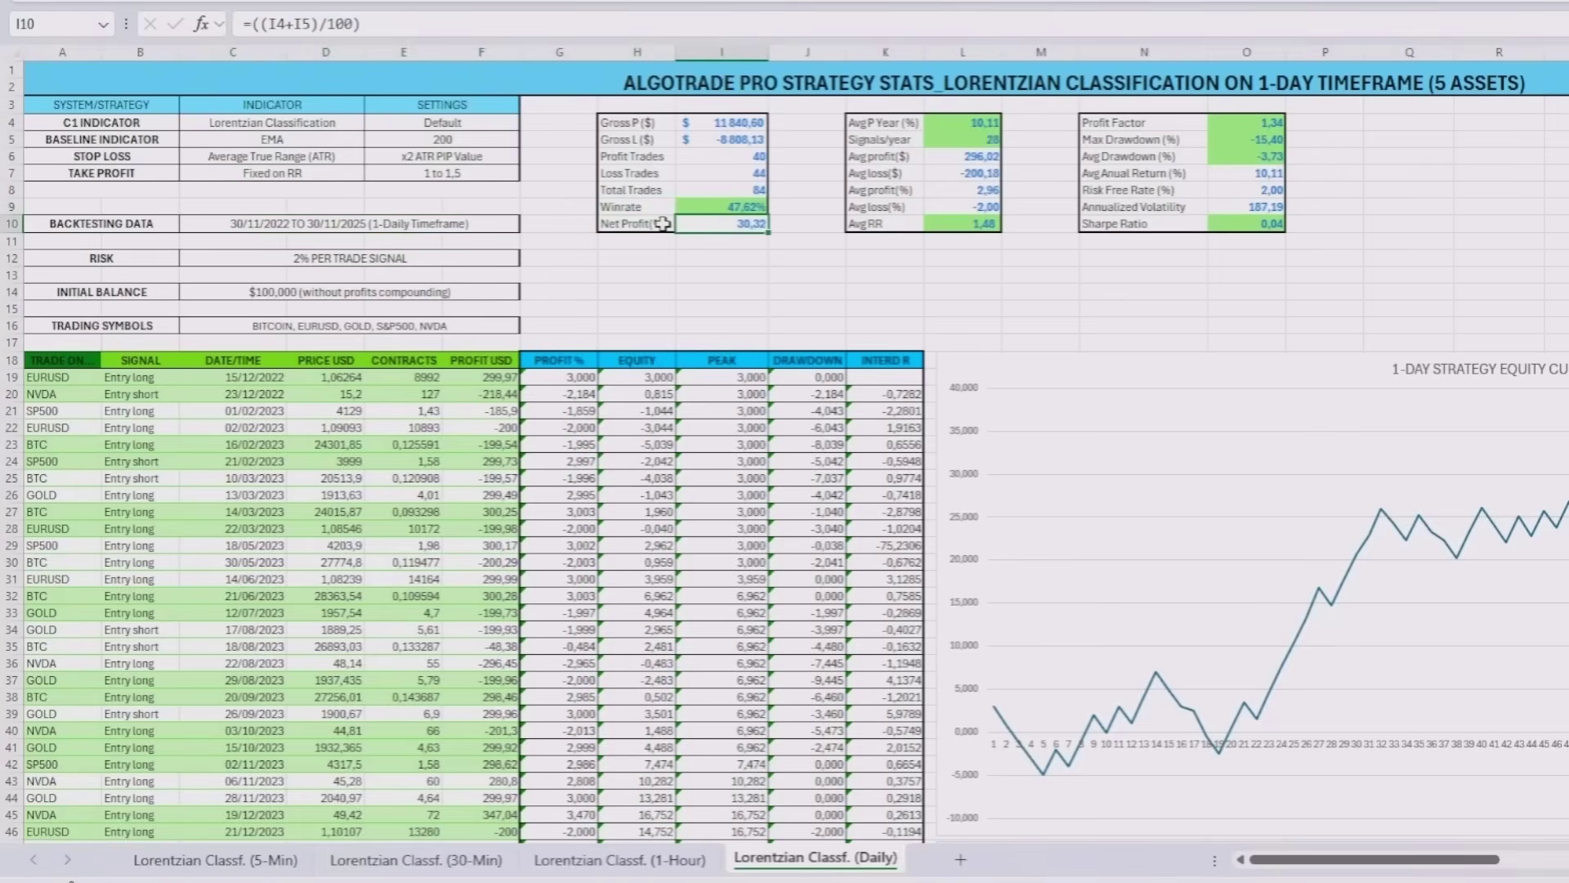
pyautogui.press('Right')
pyautogui.press('Right')
pyautogui.press('Right')
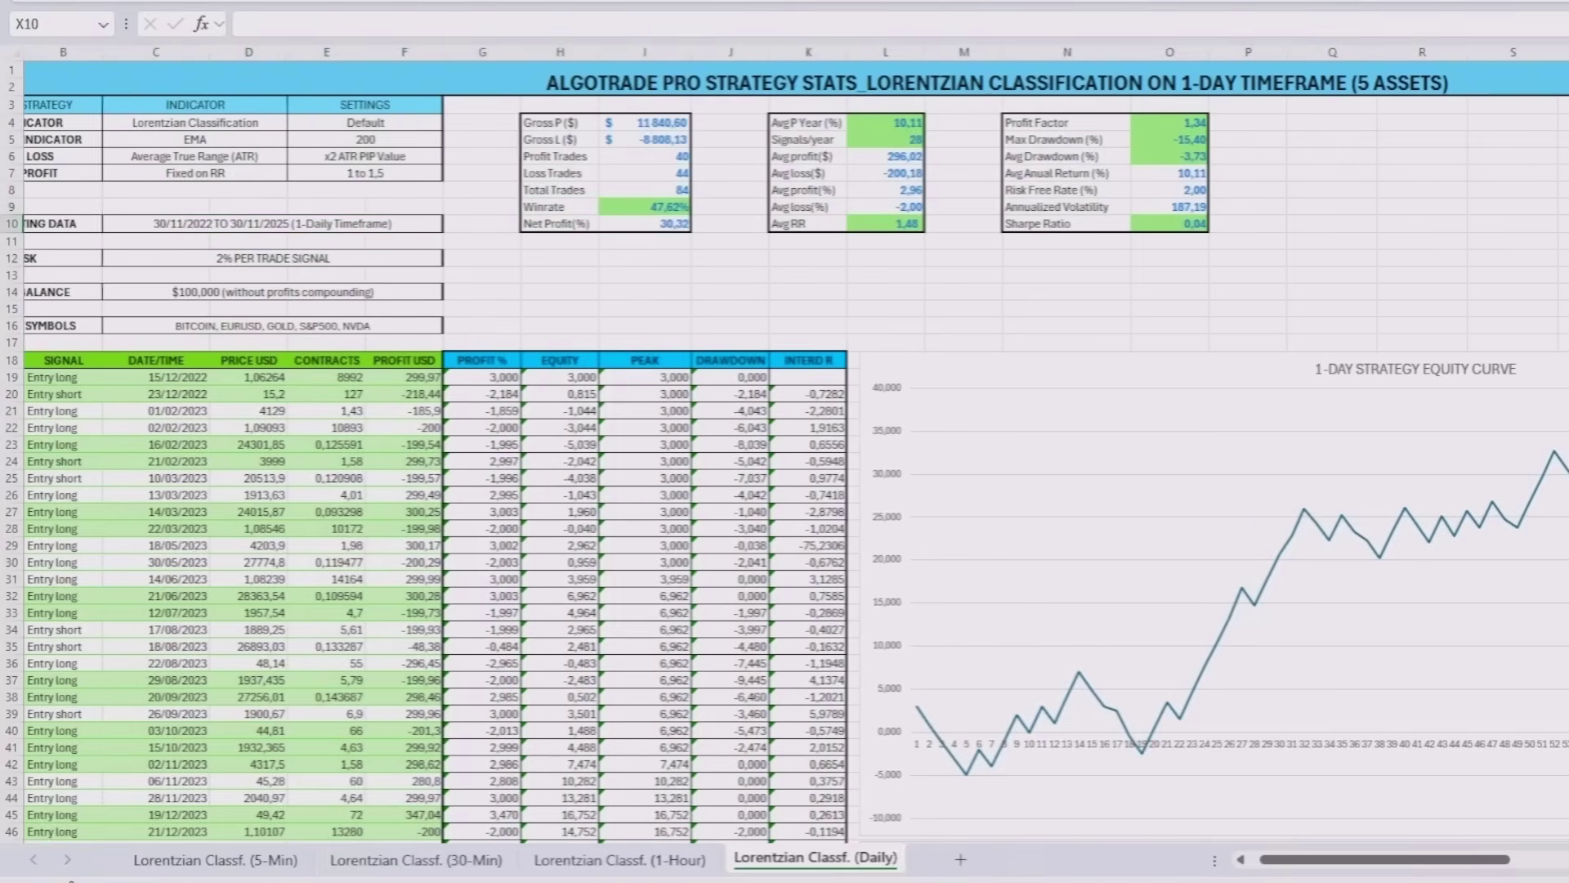
pyautogui.scroll(-5, 1412, 424)
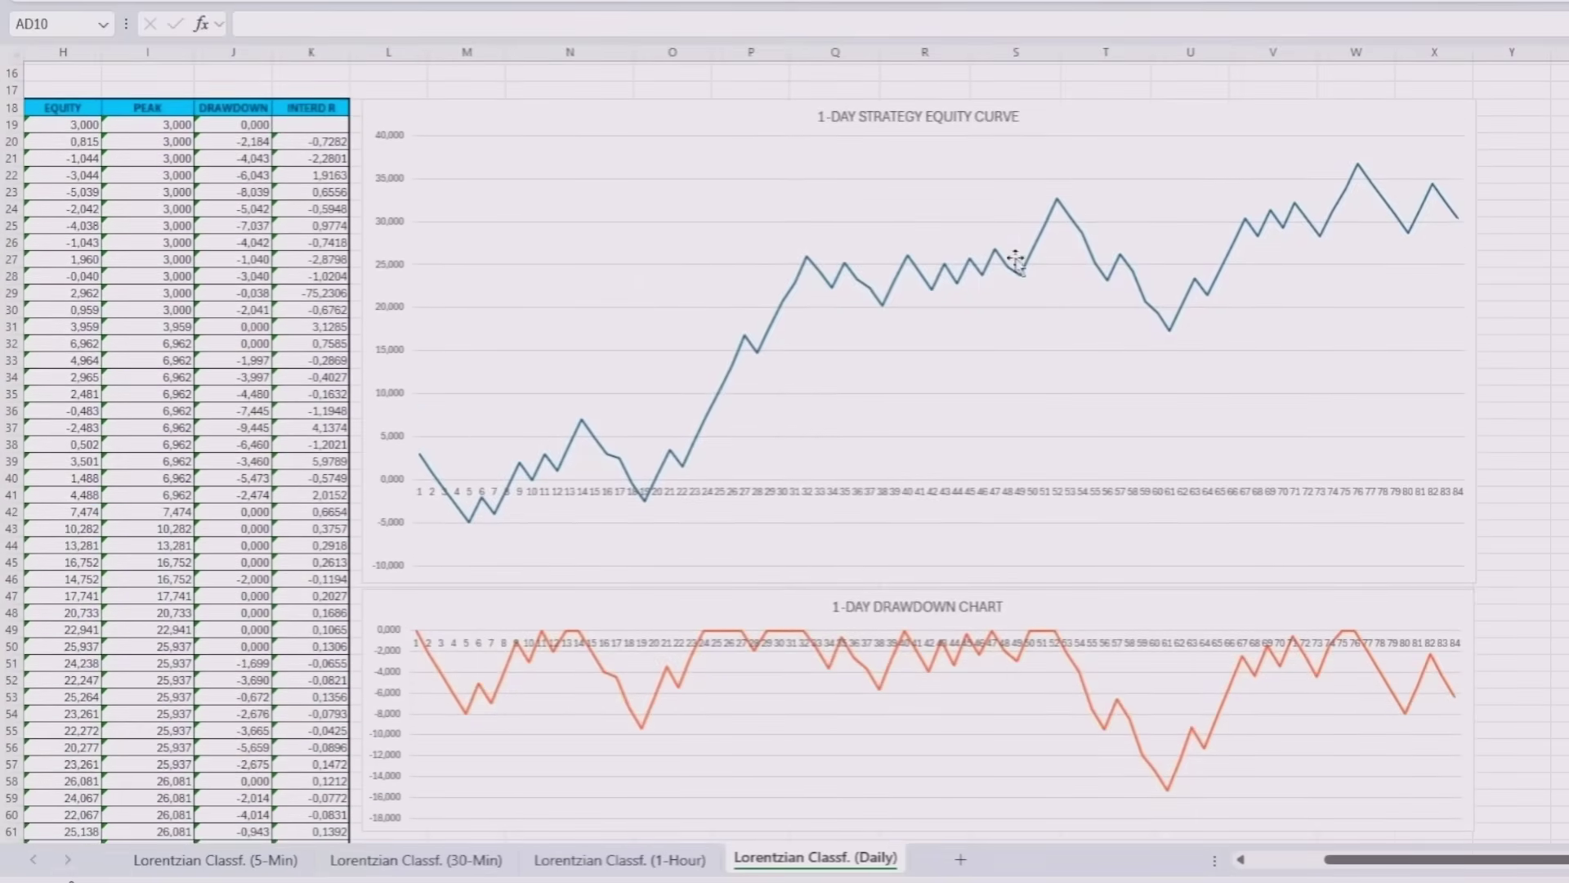
# Step: Return to the 'Lorentzian Classf. (30-Min)' sheet and check its backtesting period in cell C10
pyautogui.click(466, 860)
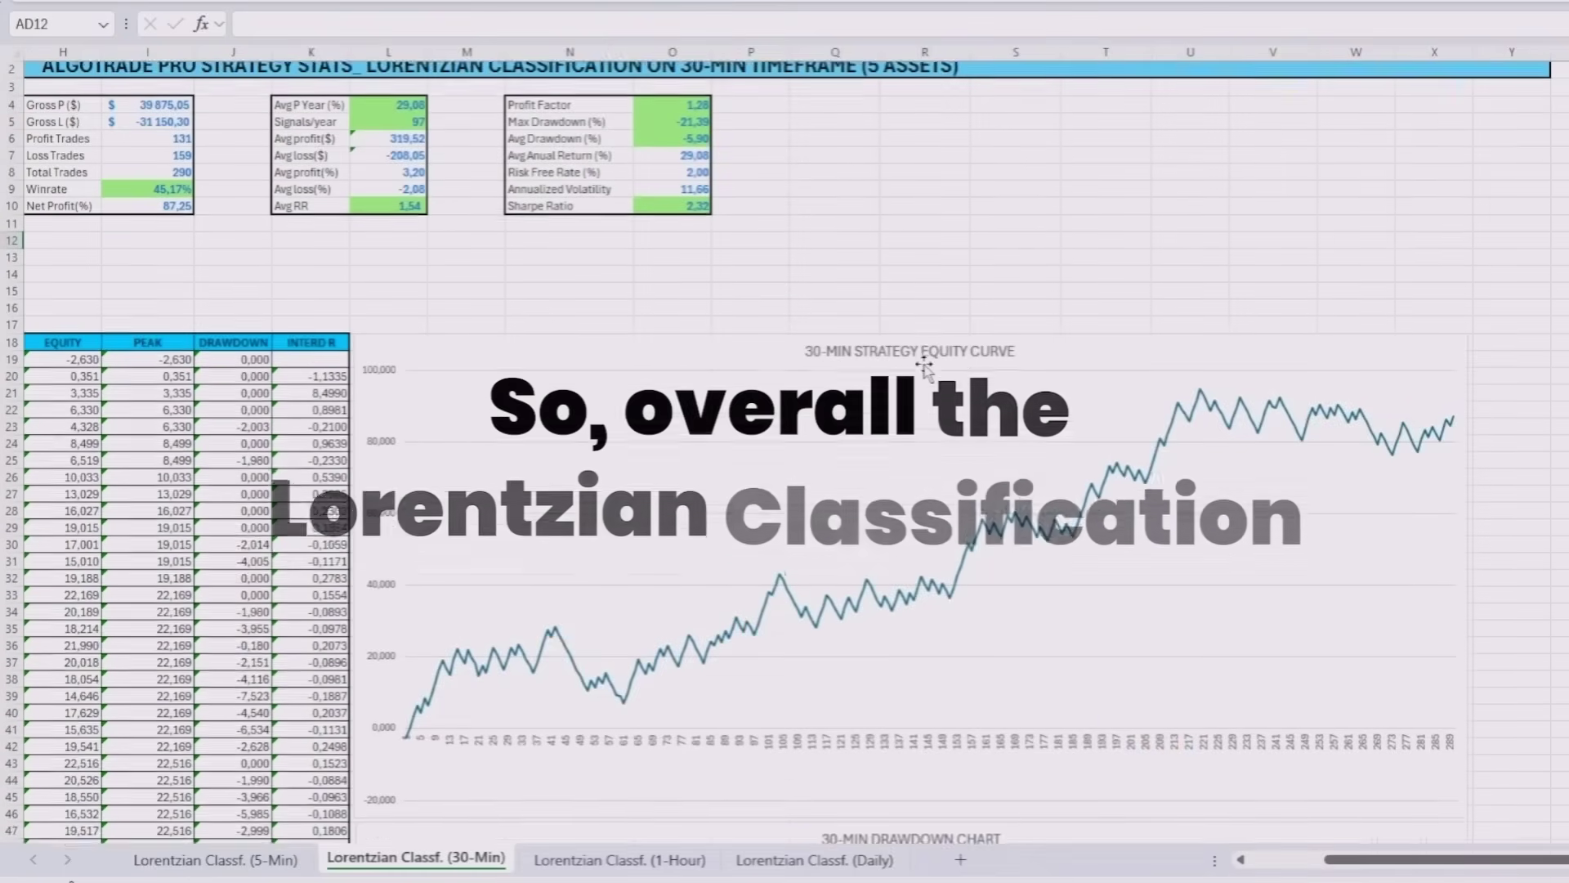
pyautogui.scroll(-5, 926, 369)
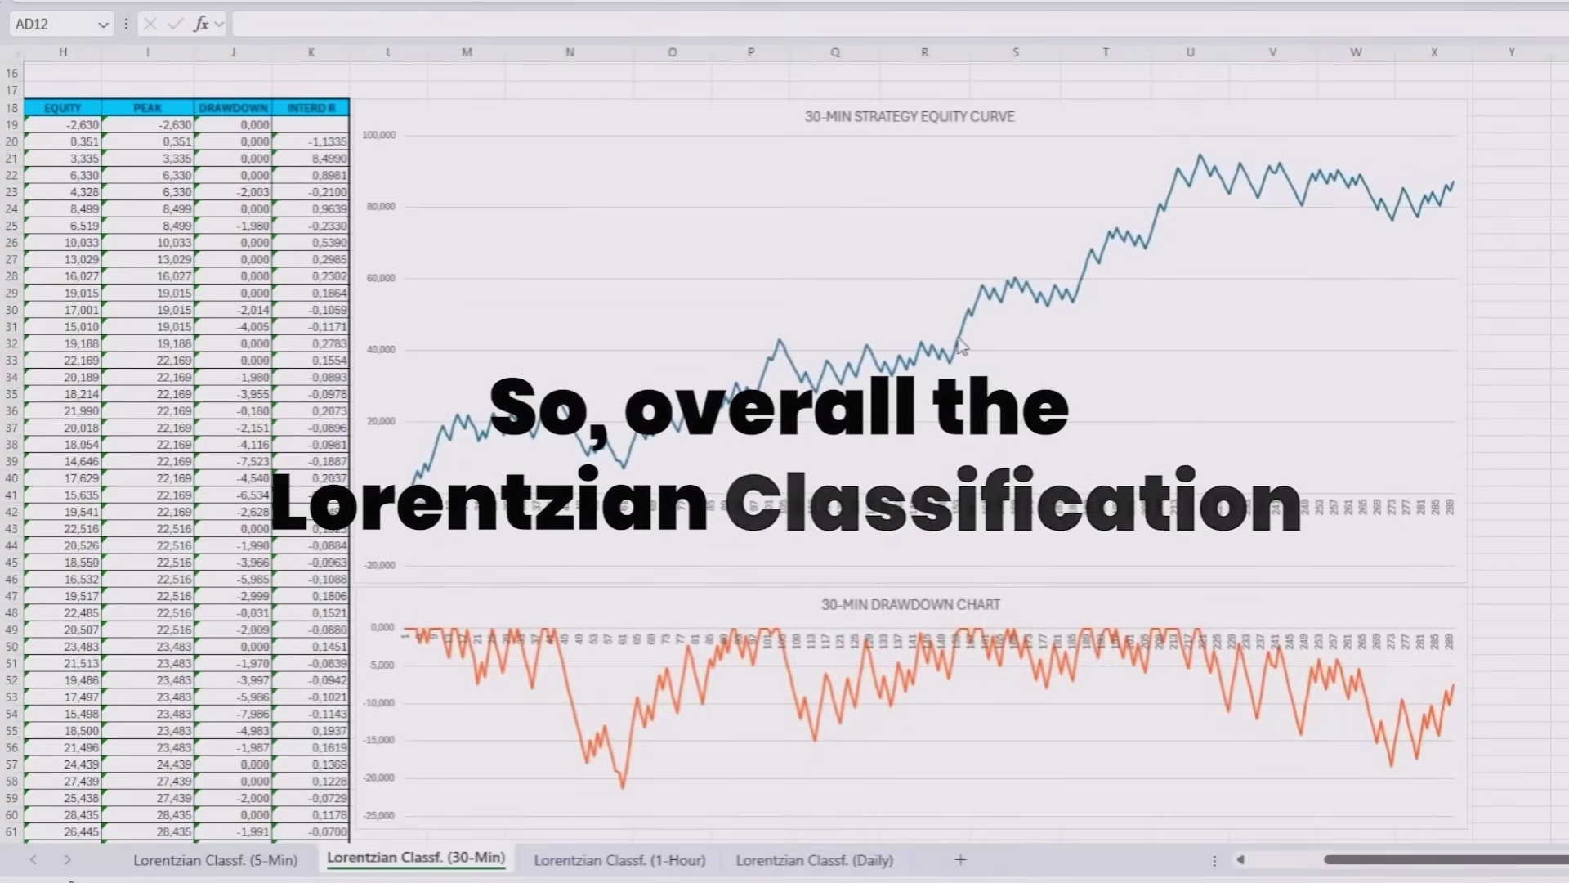
pyautogui.scroll(3, 998, 571)
pyautogui.scroll(2, 1016, 588)
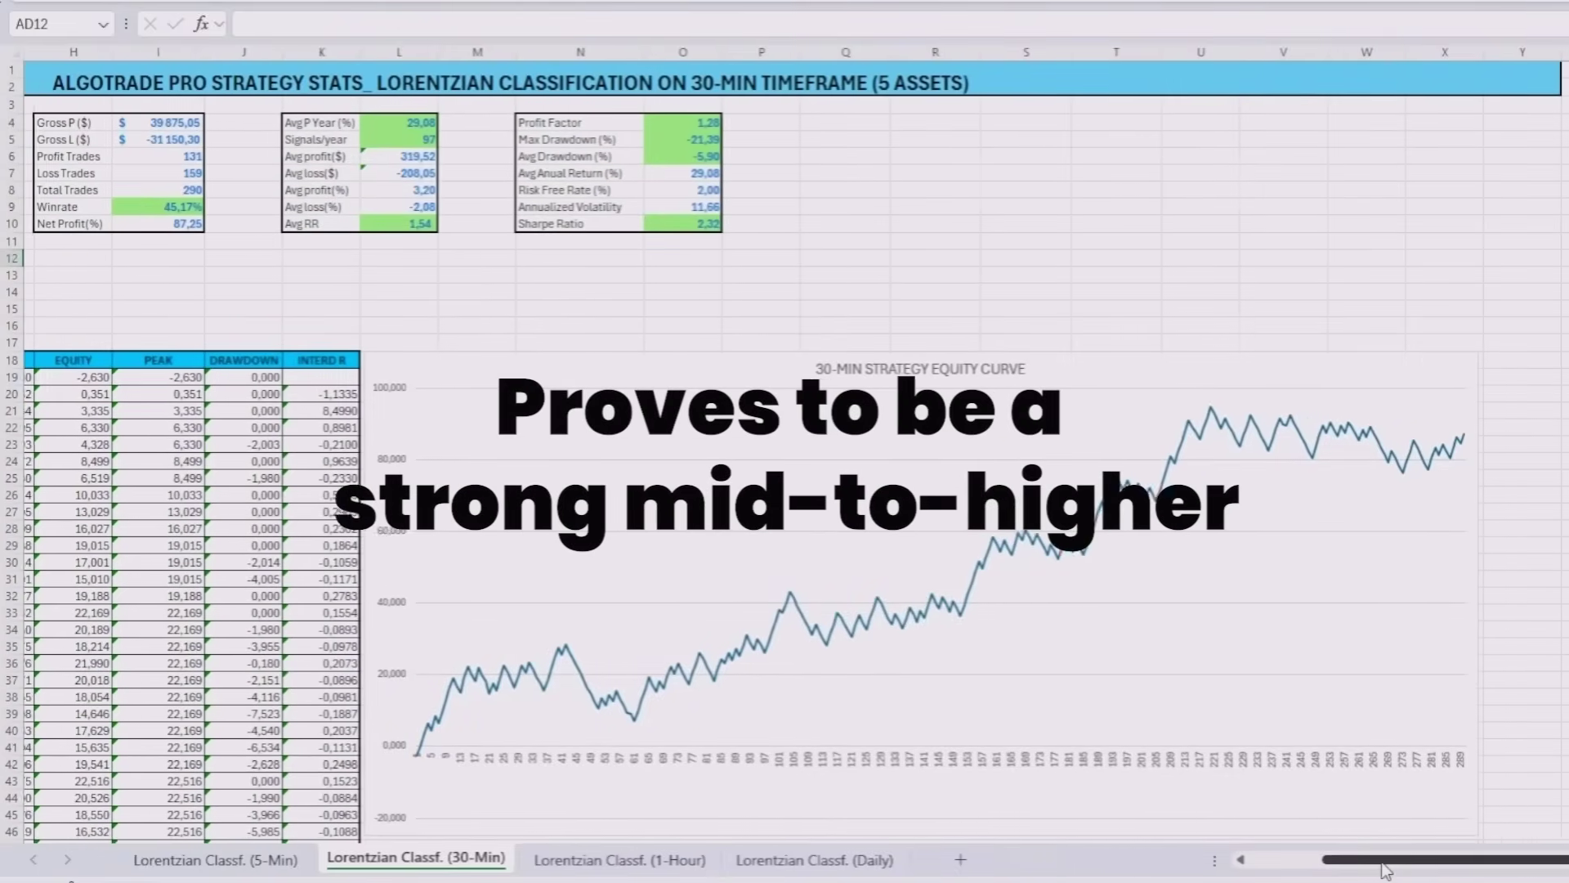
pyautogui.hscroll(-5, 1390, 835)
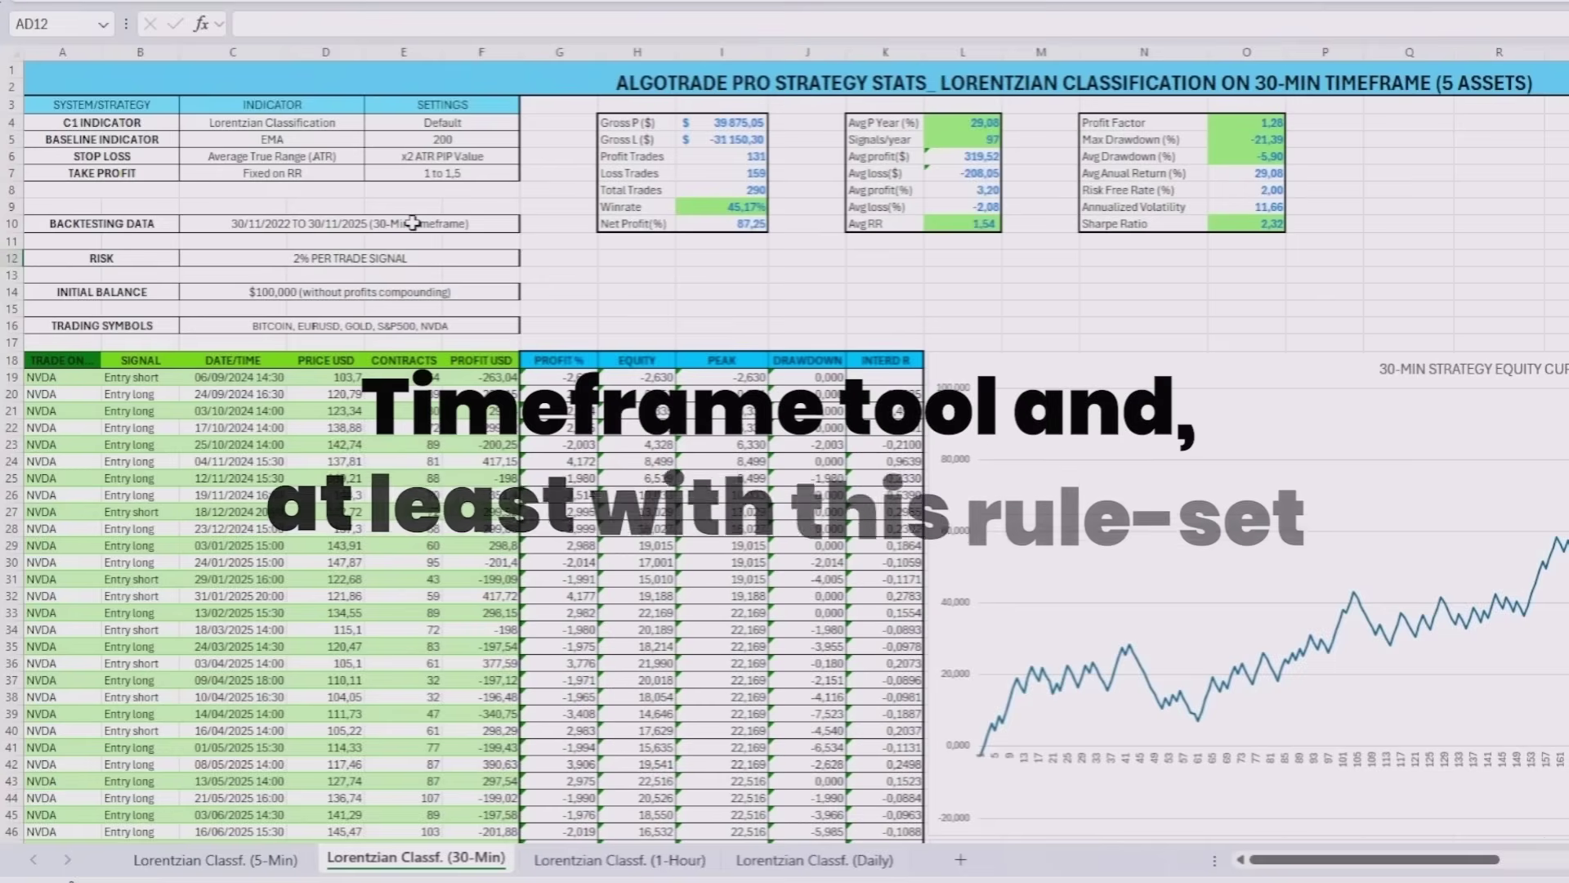
pyautogui.click(407, 223)
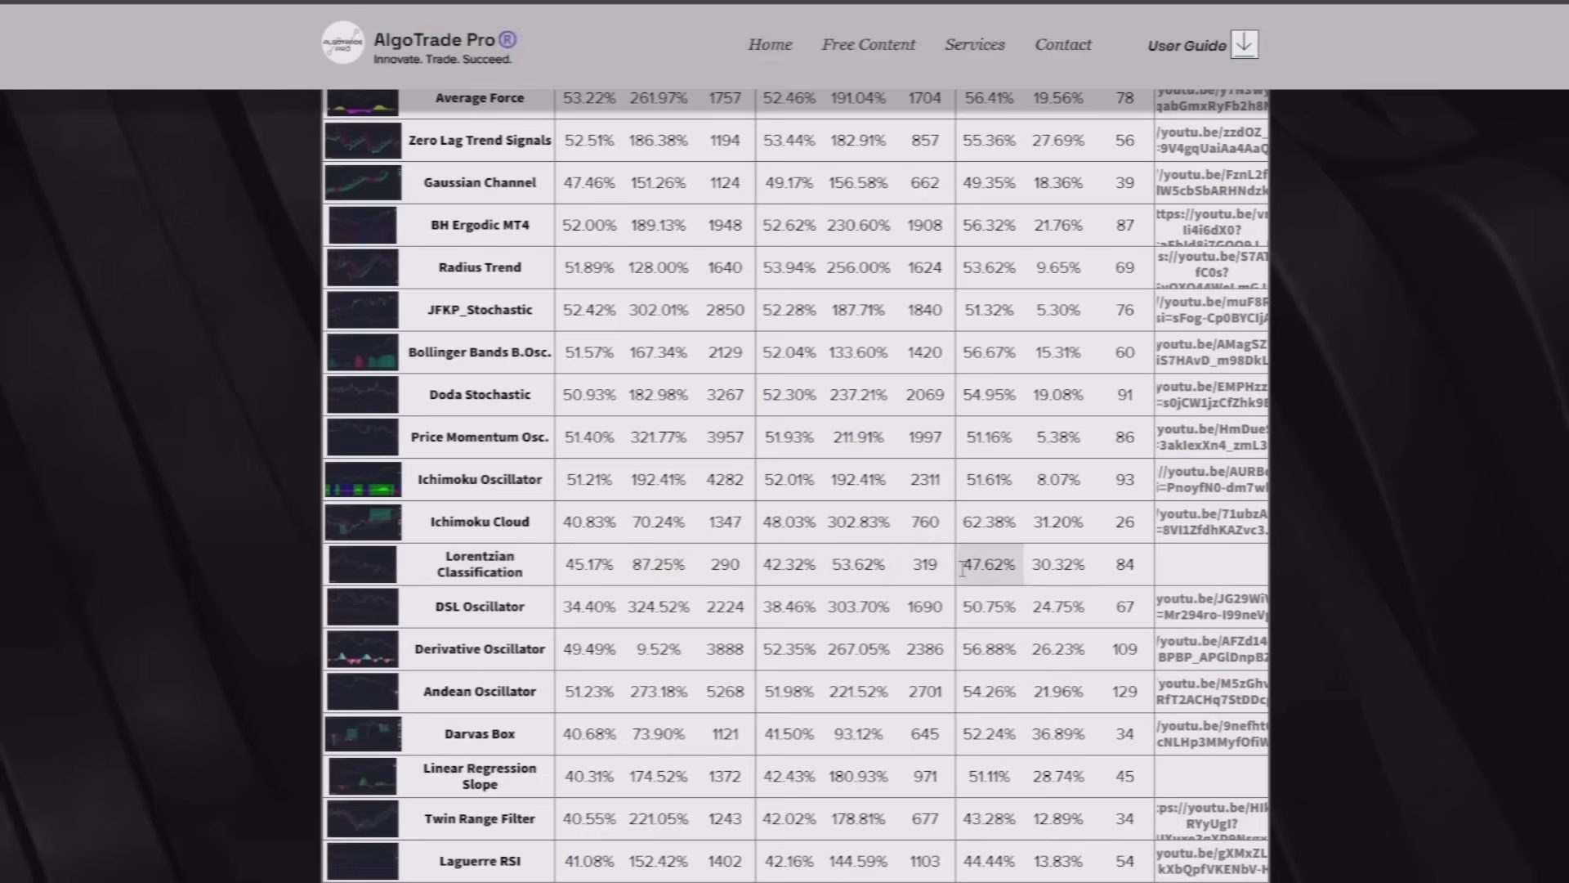
pyautogui.scroll(1, 439, 566)
pyautogui.scroll(-1, 441, 571)
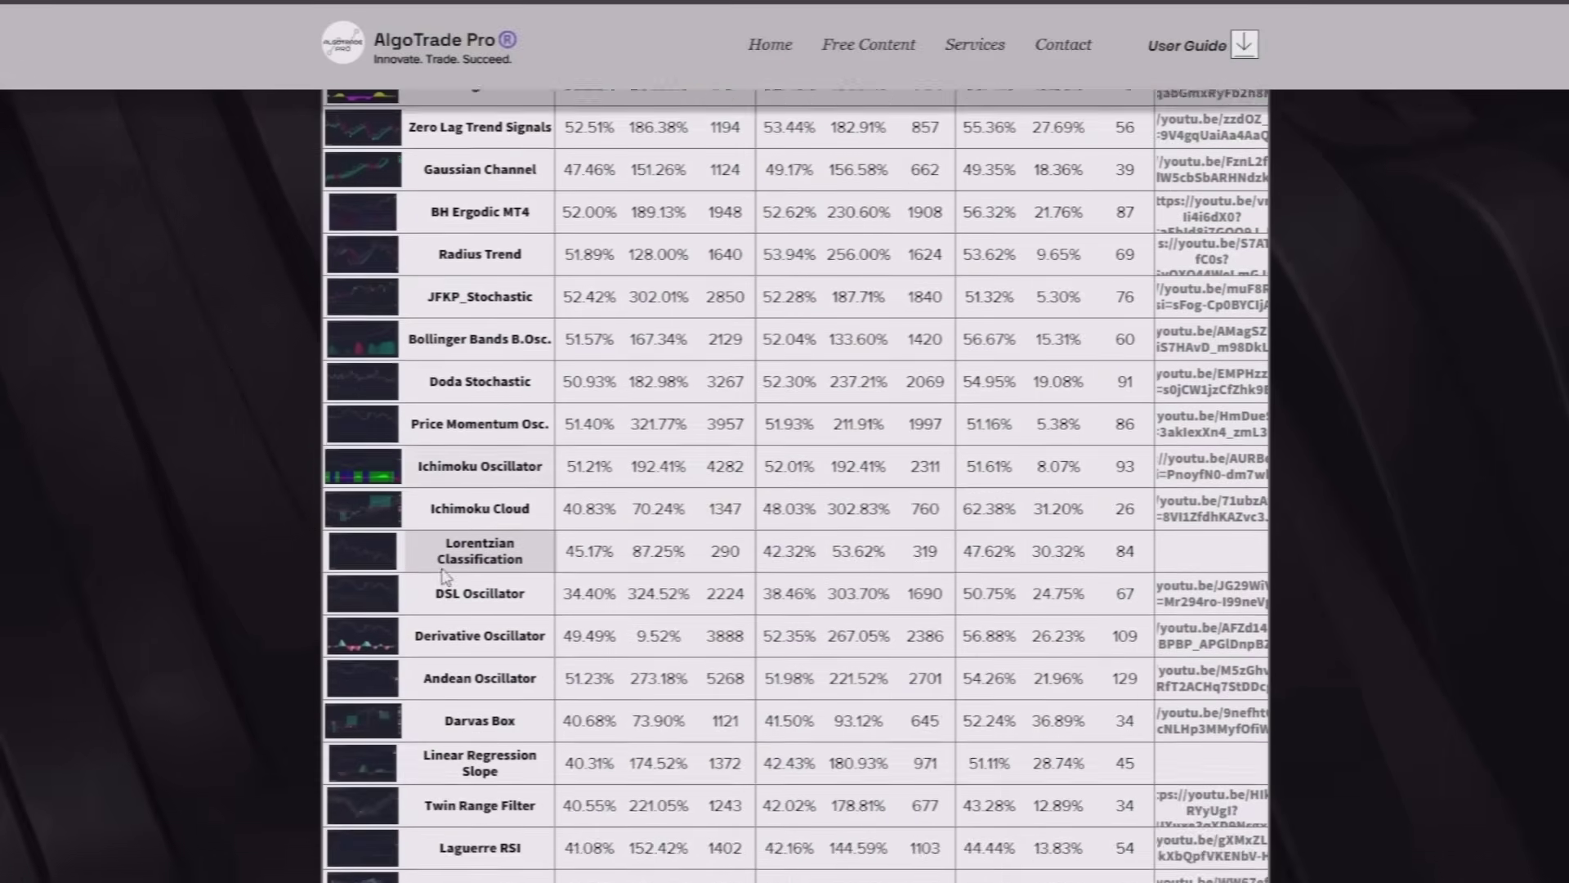
pyautogui.scroll(-1, 444, 576)
pyautogui.scroll(1, 443, 580)
pyautogui.scroll(2, 527, 619)
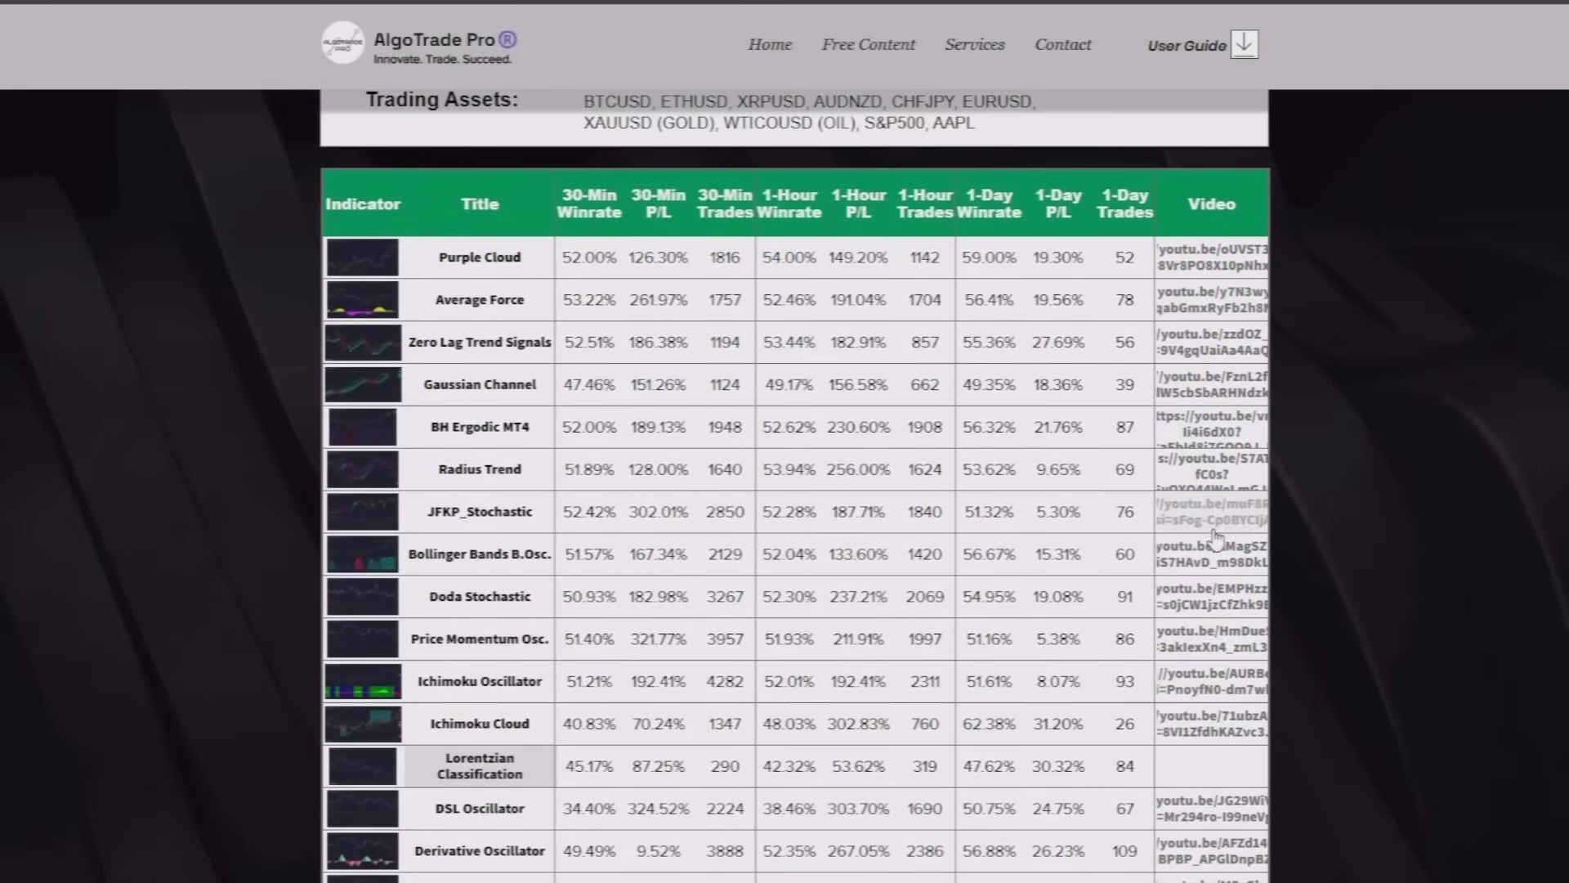
pyautogui.scroll(-1, 946, 122)
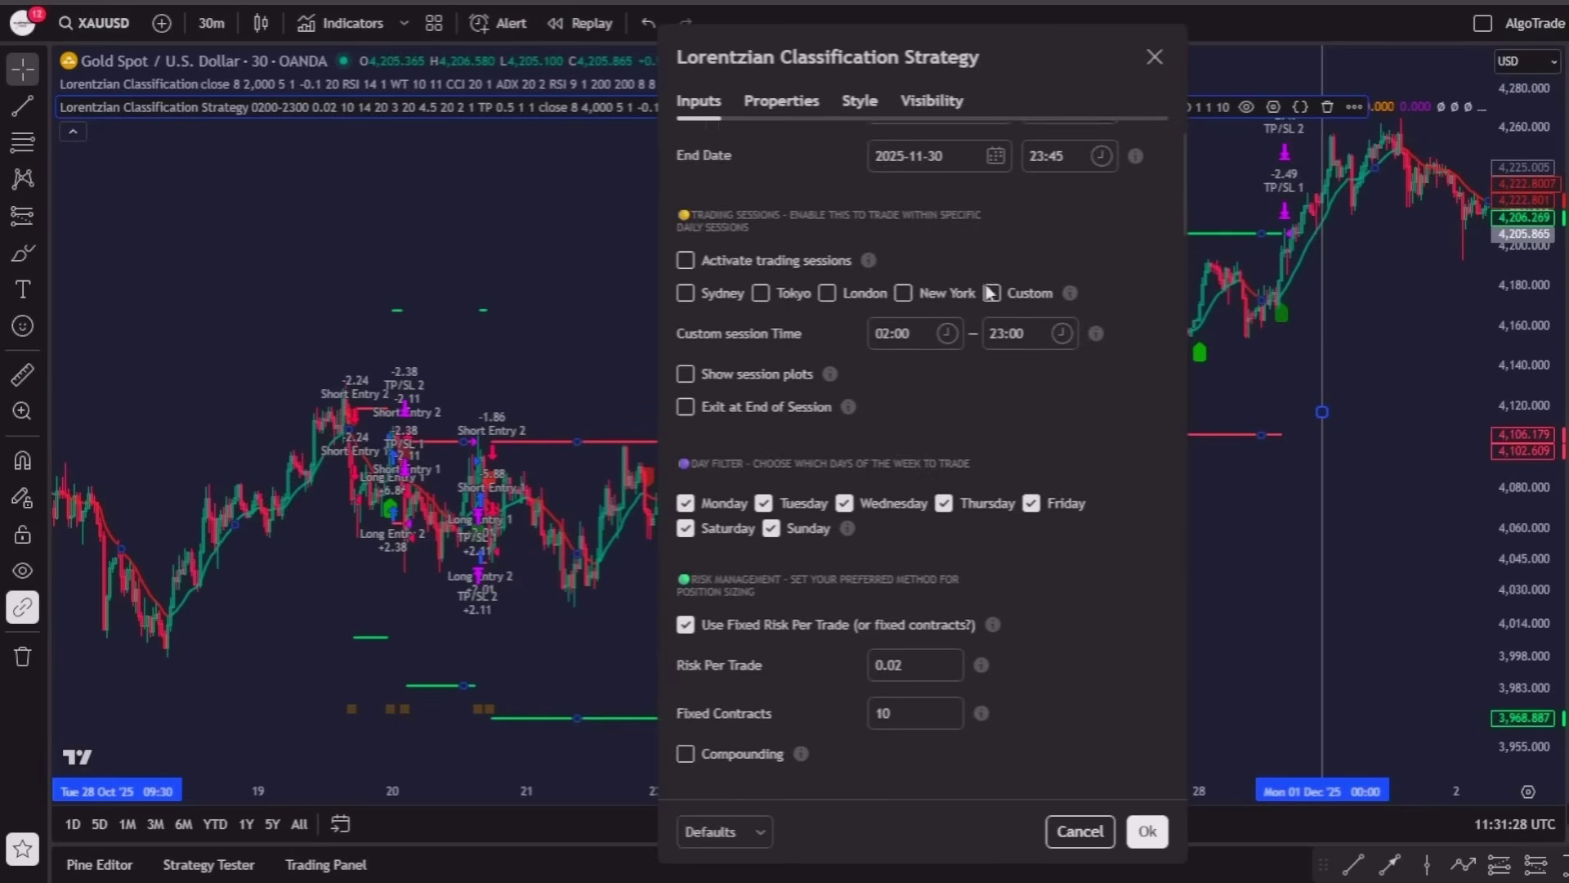
pyautogui.scroll(-3, 983, 278)
pyautogui.scroll(-3, 984, 278)
pyautogui.scroll(-3, 987, 292)
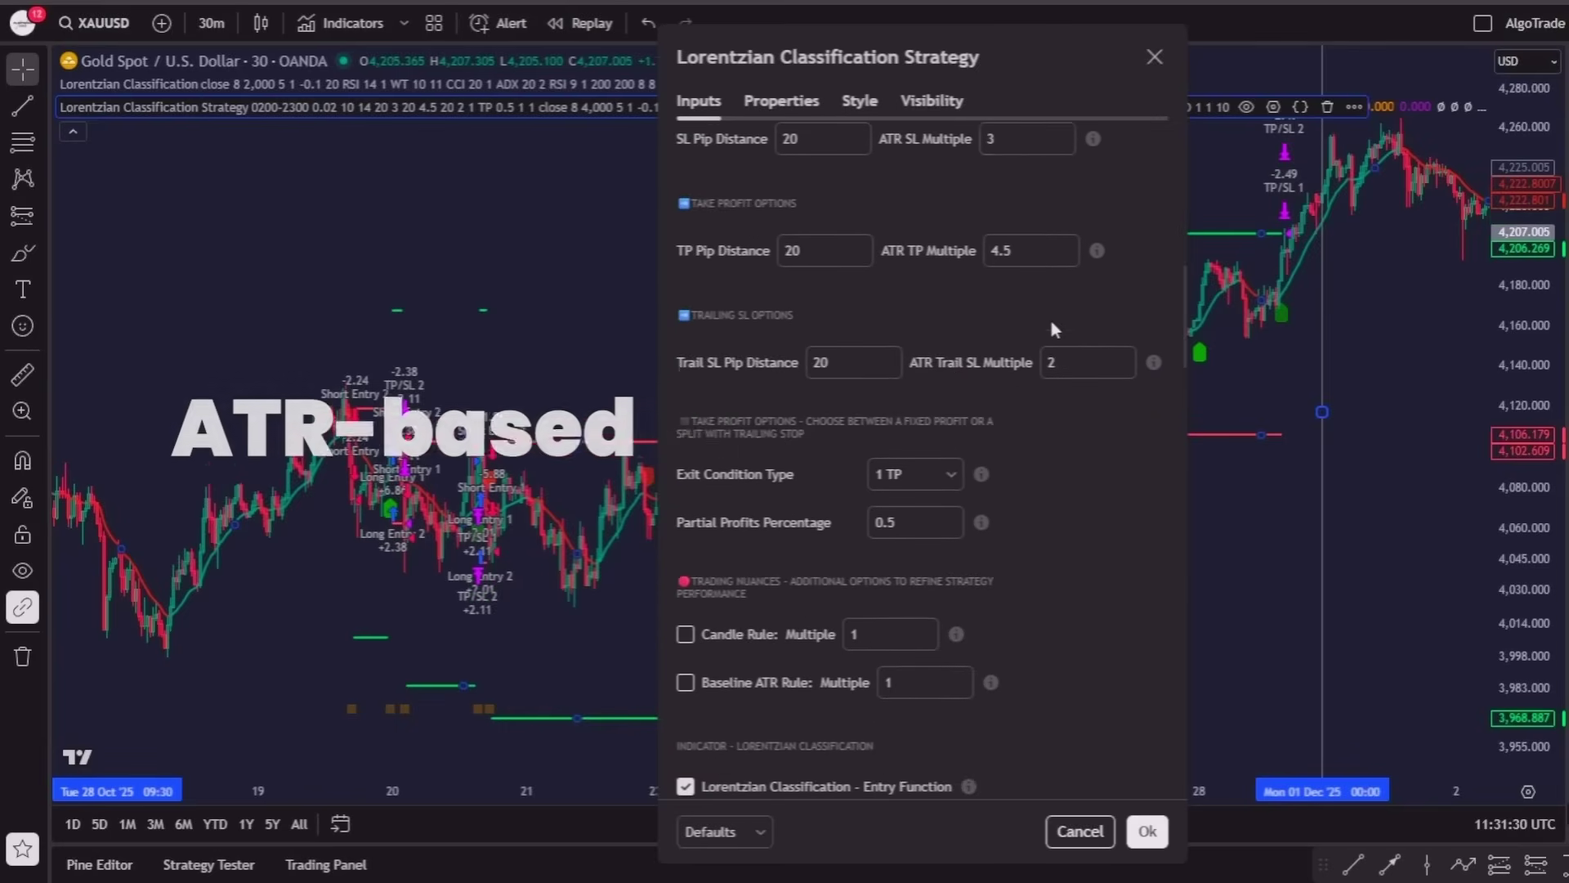
pyautogui.scroll(-3, 1055, 351)
pyautogui.scroll(-2, 1062, 356)
pyautogui.scroll(3, 809, 607)
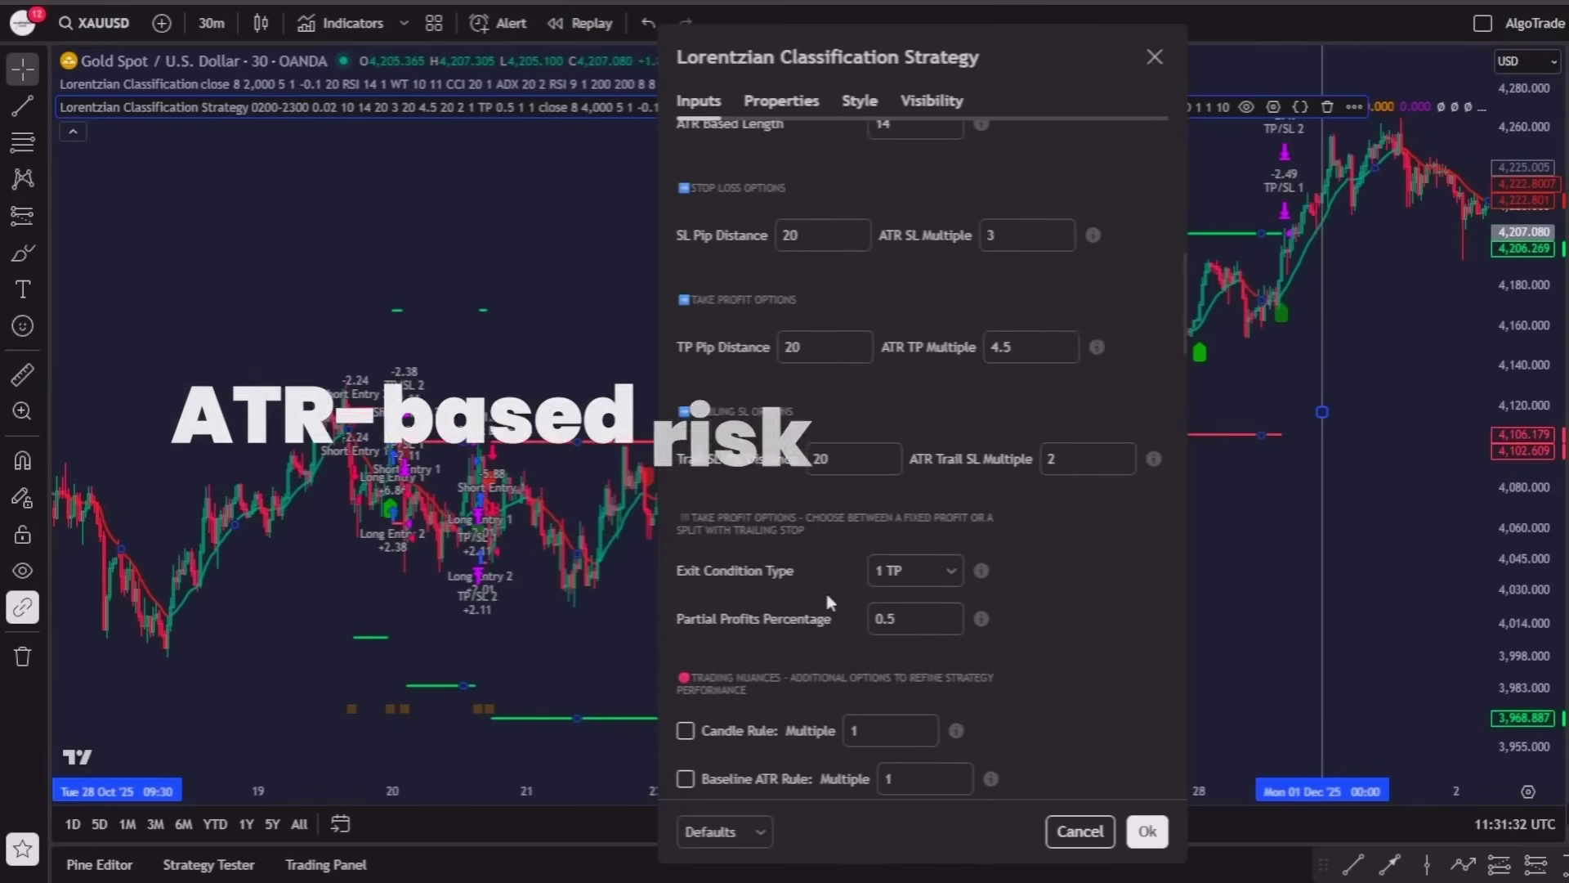
pyautogui.scroll(-2, 1063, 472)
pyautogui.scroll(-2, 1063, 469)
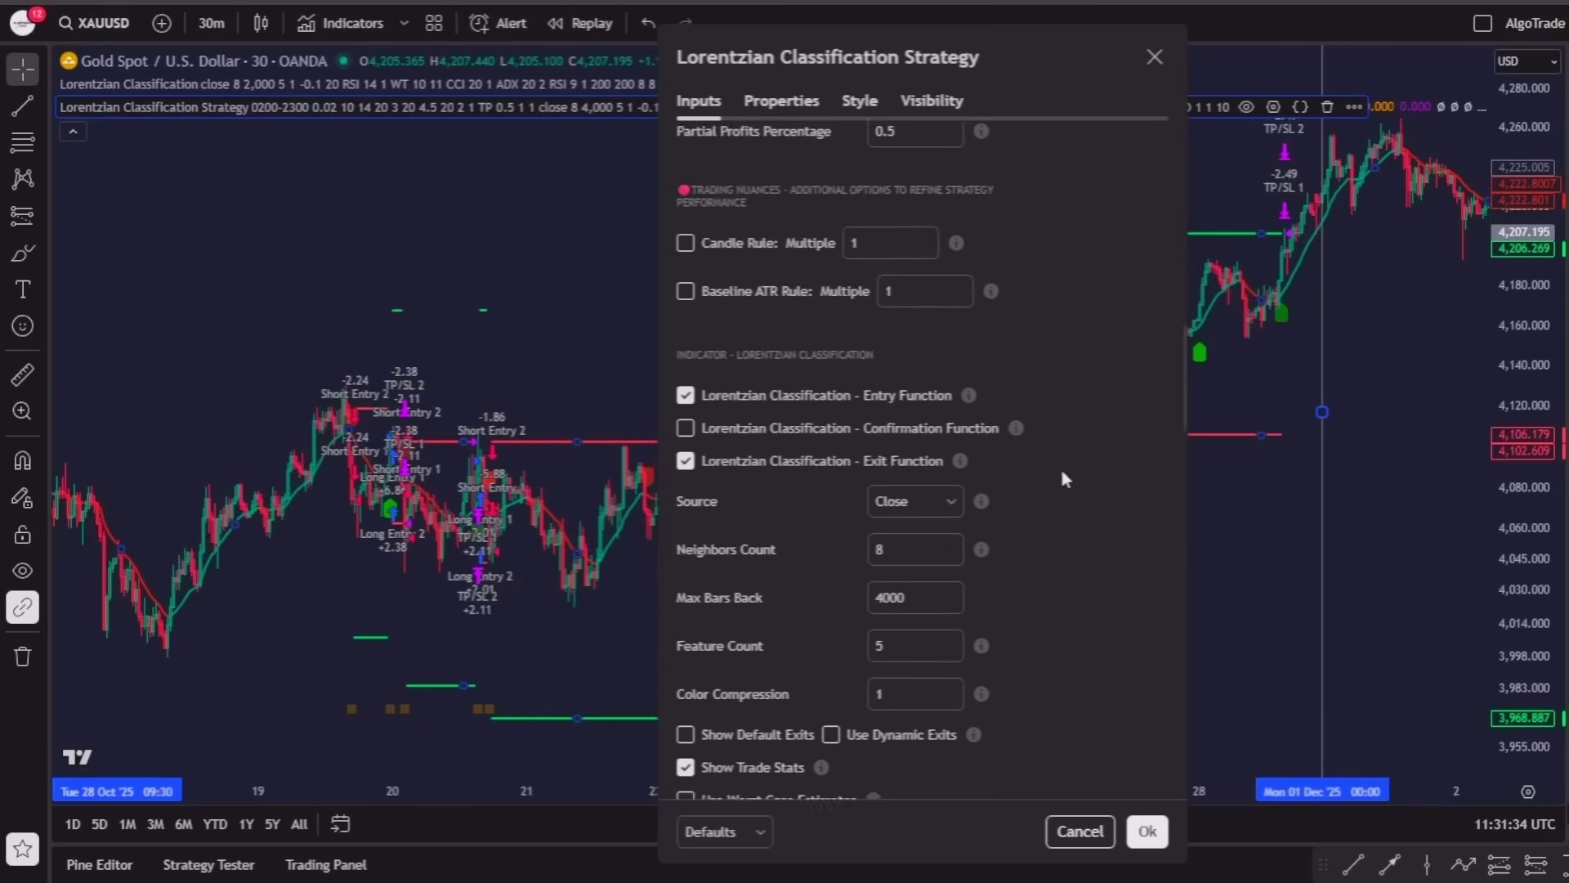
pyautogui.scroll(-3, 1060, 468)
pyautogui.scroll(-2, 1060, 467)
pyautogui.scroll(-1, 1061, 468)
pyautogui.scroll(-3, 1061, 467)
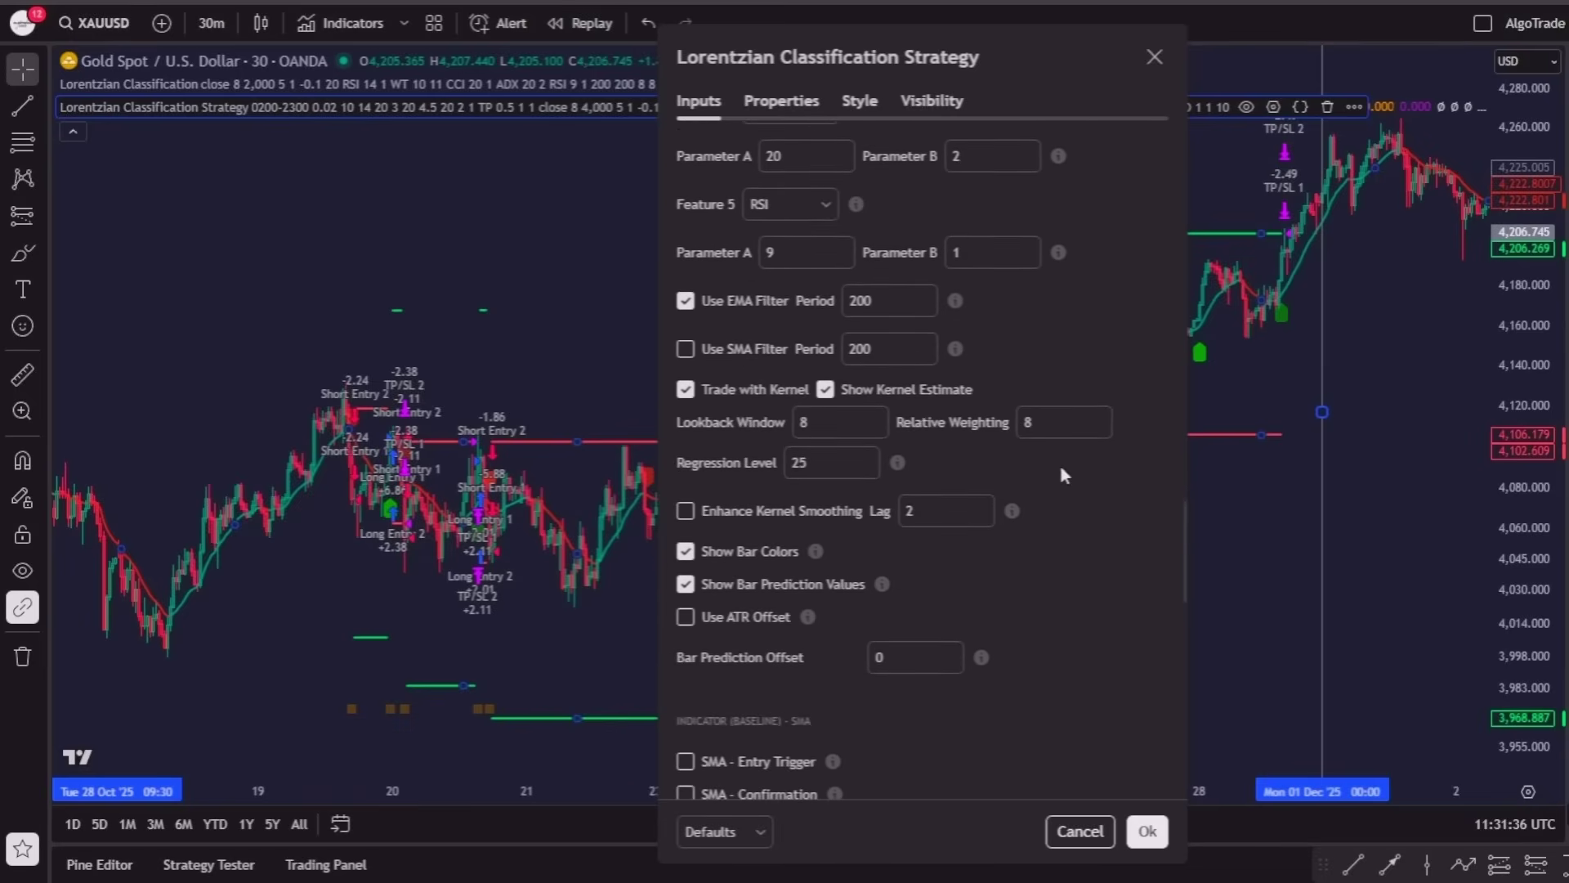
pyautogui.scroll(-2, 1058, 461)
pyautogui.scroll(-1, 1057, 460)
pyautogui.click(1147, 831)
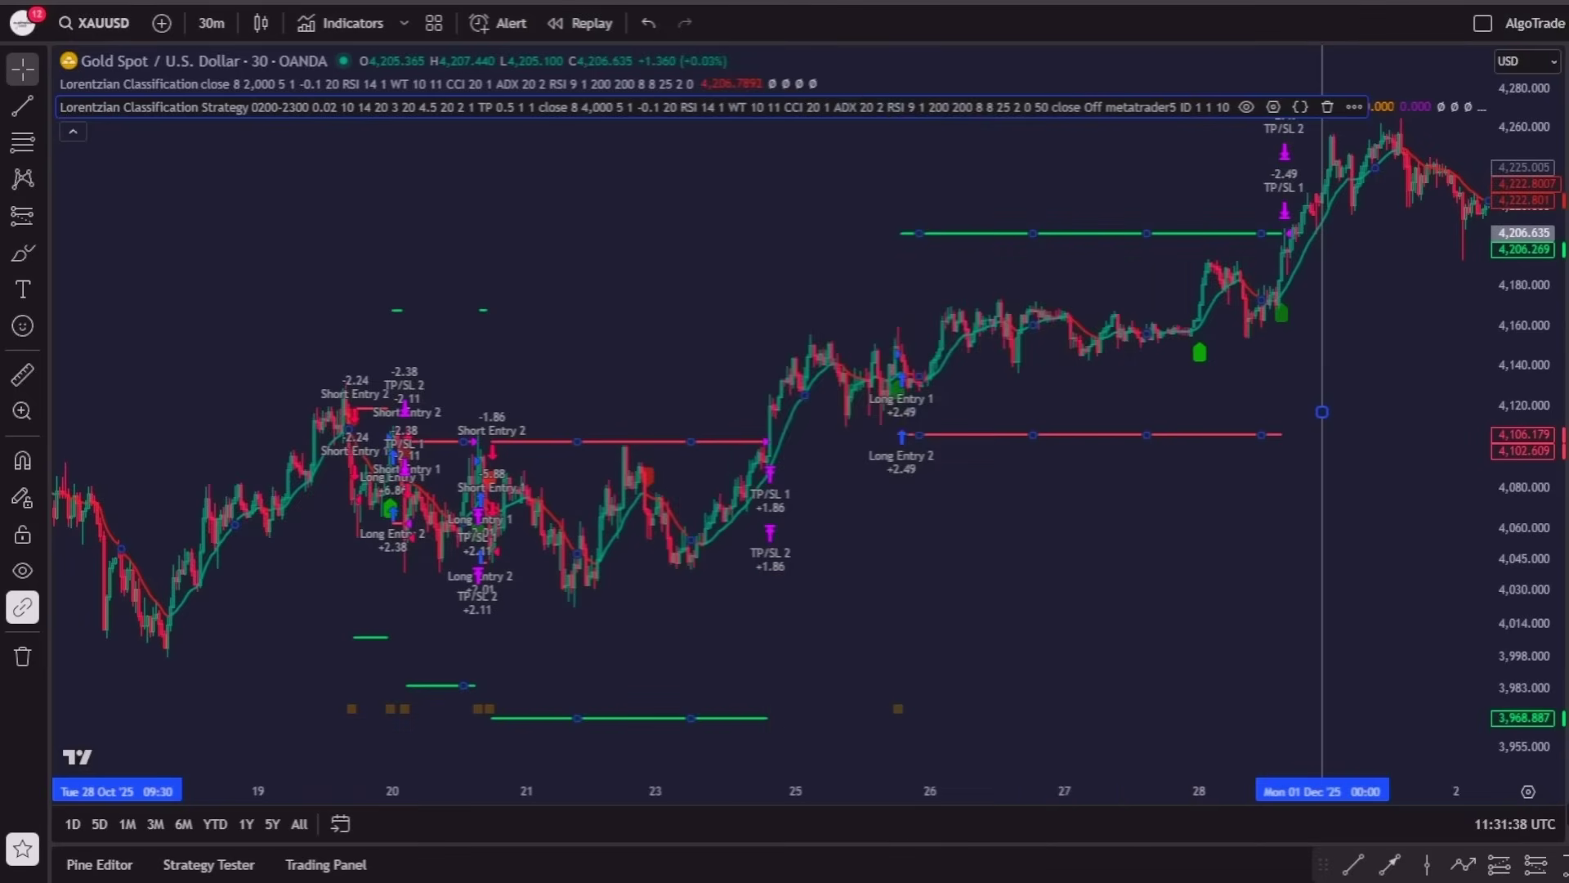